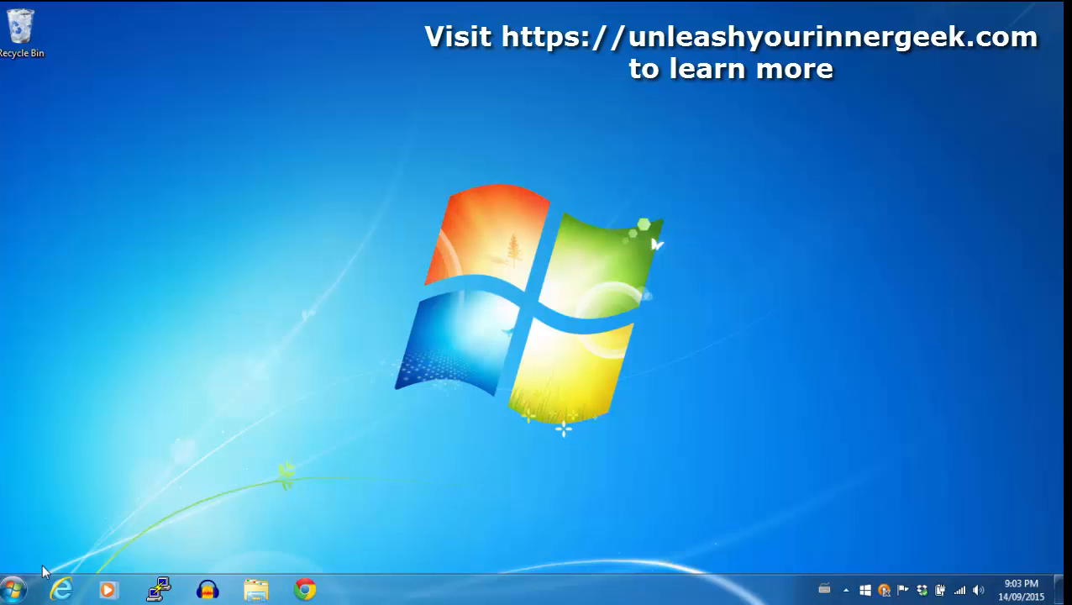
Step: Turn on network discovery and file and printer sharing for the Home or Work profile in Windows' advanced sharing settings
{"action": "left_click", "coordinate": [15, 591]}
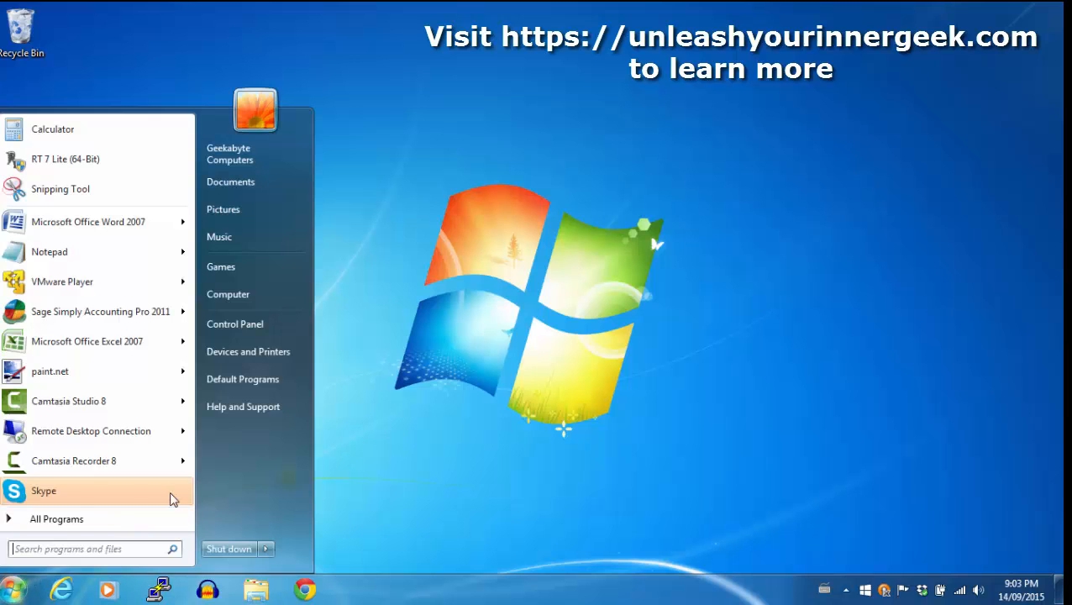
{"action": "left_click", "coordinate": [257, 337]}
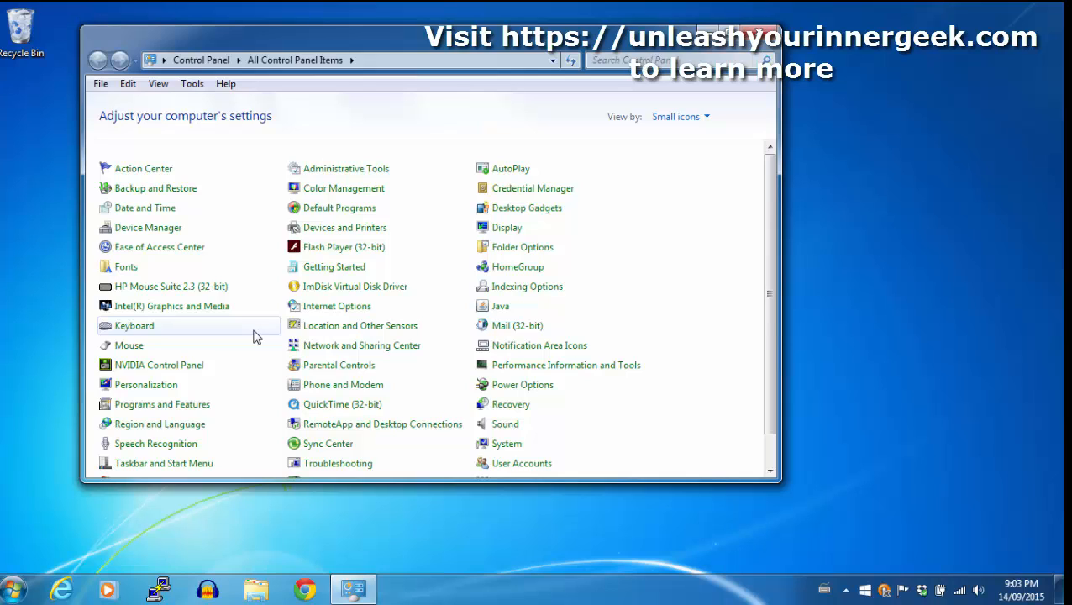
{"action": "left_click", "coordinate": [368, 347]}
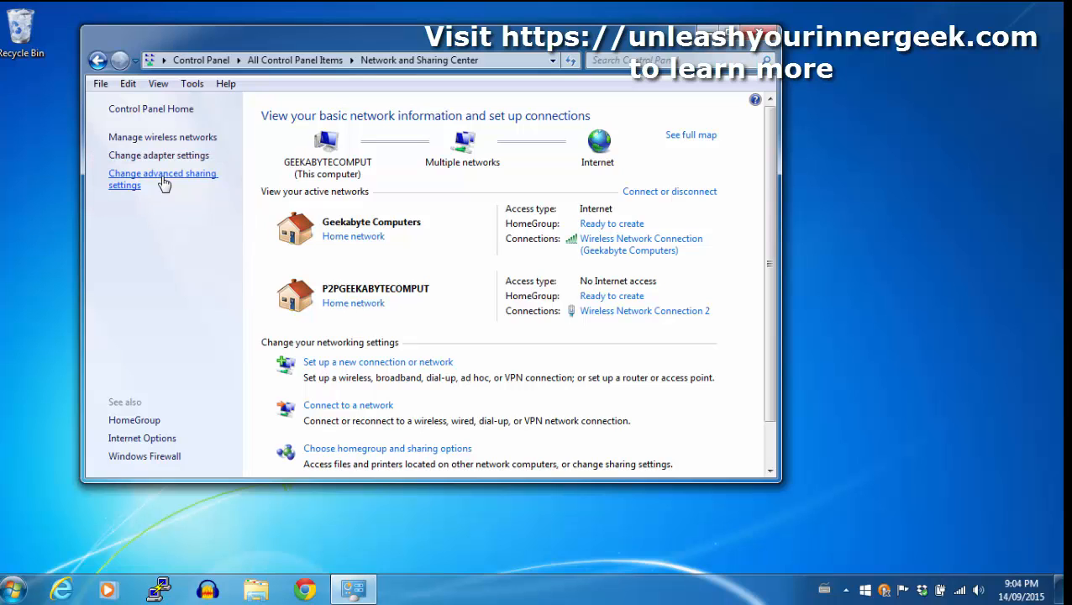
{"action": "left_click", "coordinate": [162, 179]}
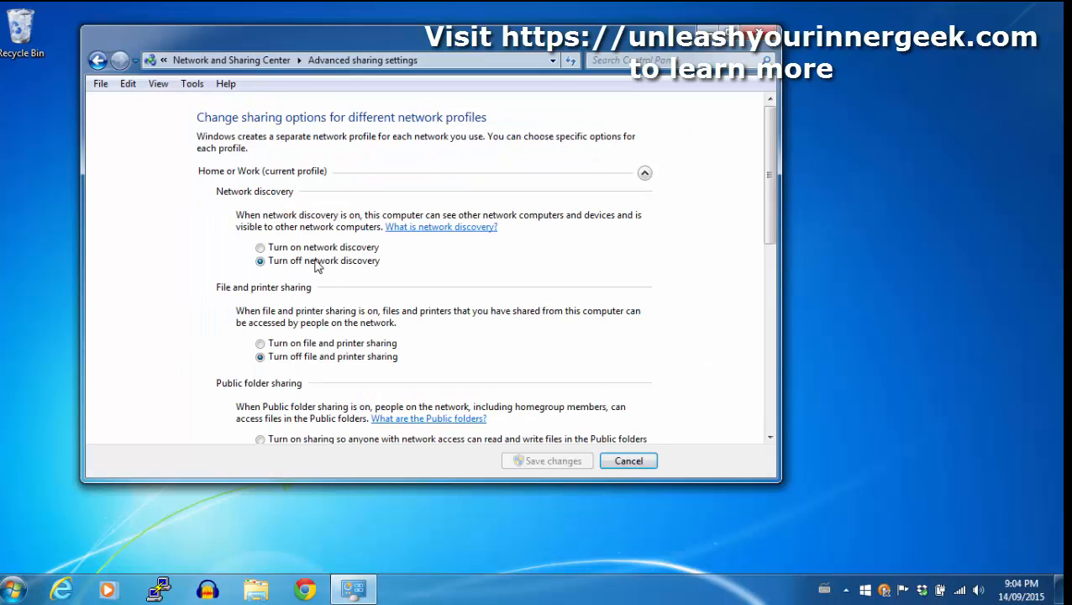
{"action": "left_click", "coordinate": [324, 250]}
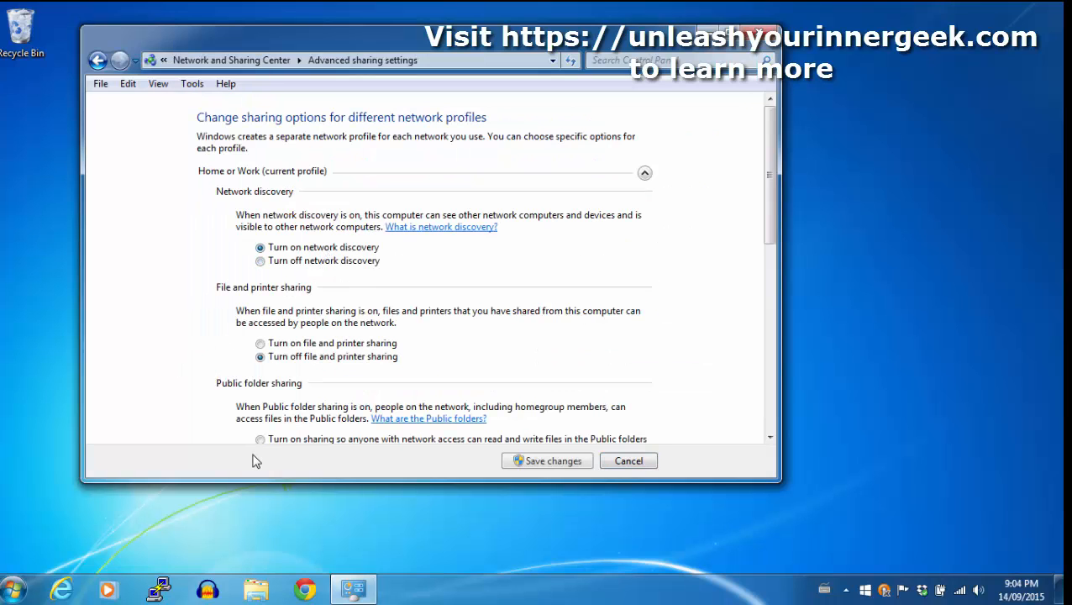
{"action": "left_click", "coordinate": [310, 346]}
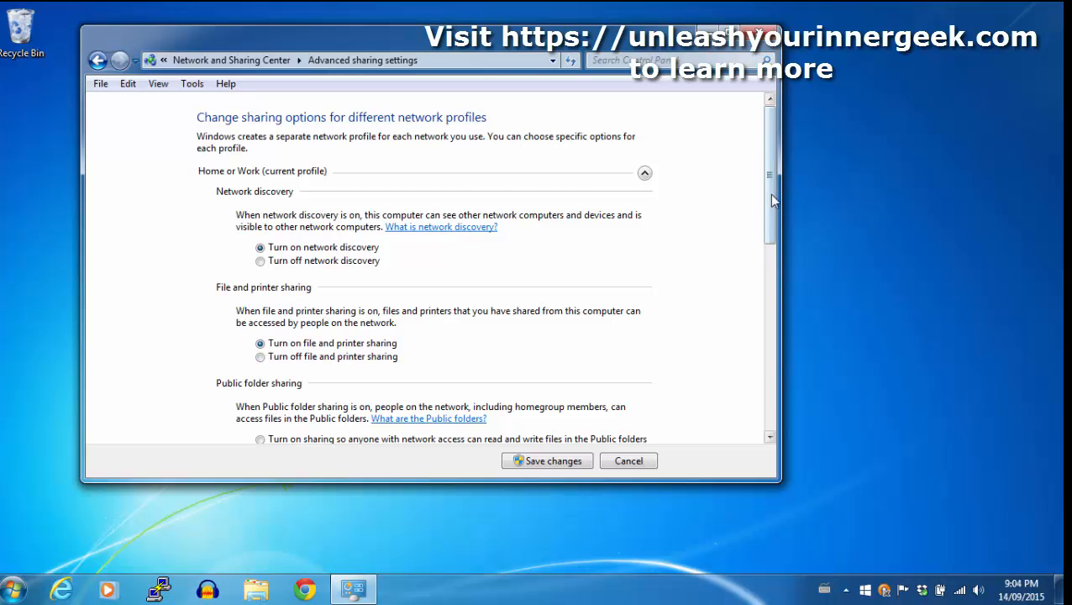
Step: Turn off password protected sharing and save the advanced sharing settings, closing the Control Panel
{"action": "left_click_drag", "start_coordinate": [770, 194], "coordinate": [775, 376]}
{"action": "left_click", "coordinate": [260, 328]}
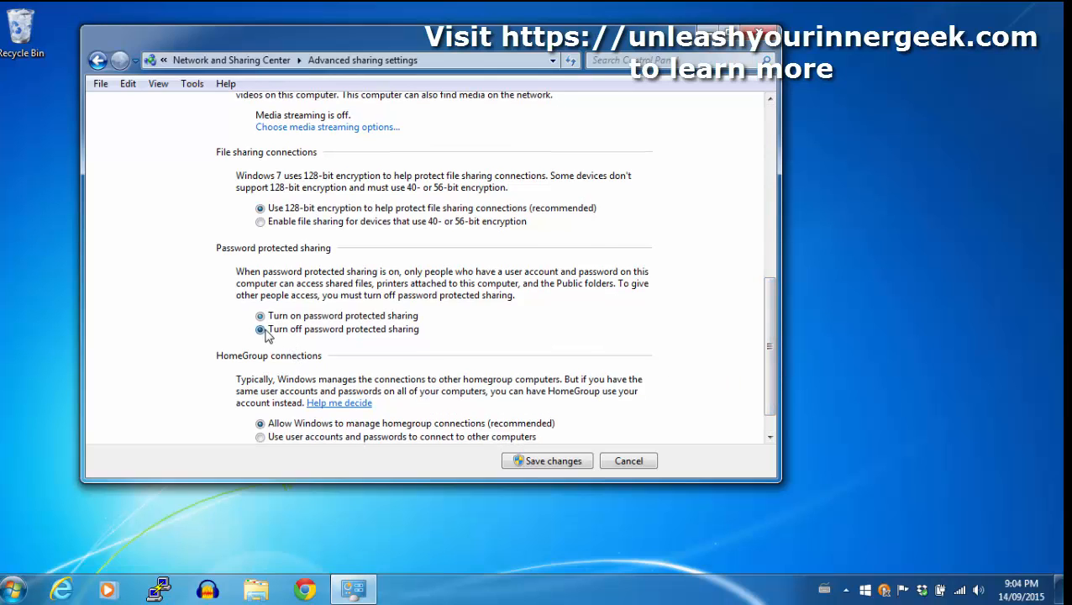
{"action": "left_click", "coordinate": [550, 461]}
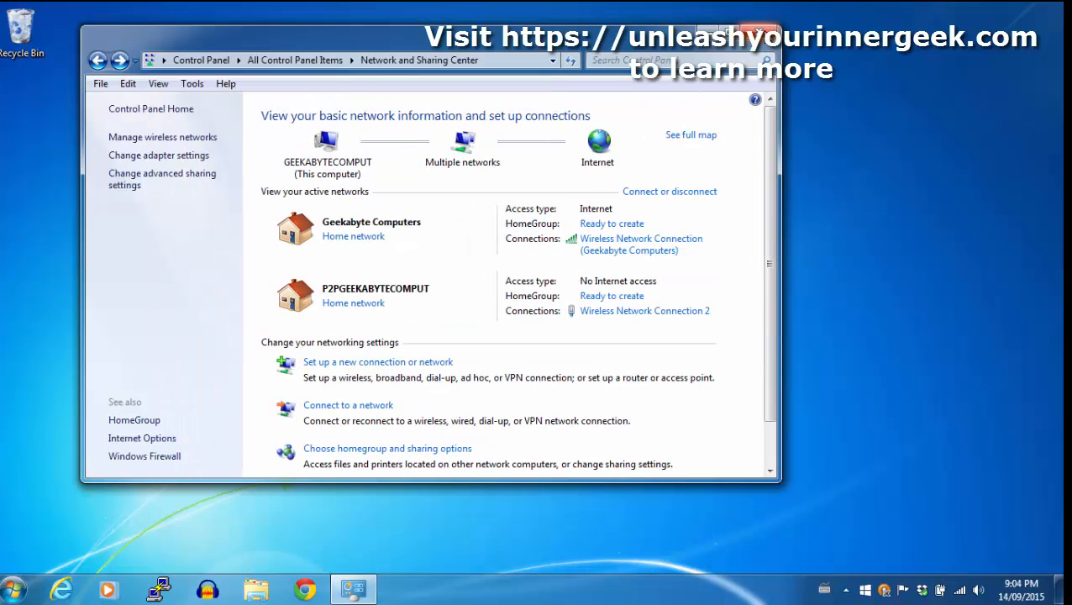
{"action": "left_click", "coordinate": [758, 34]}
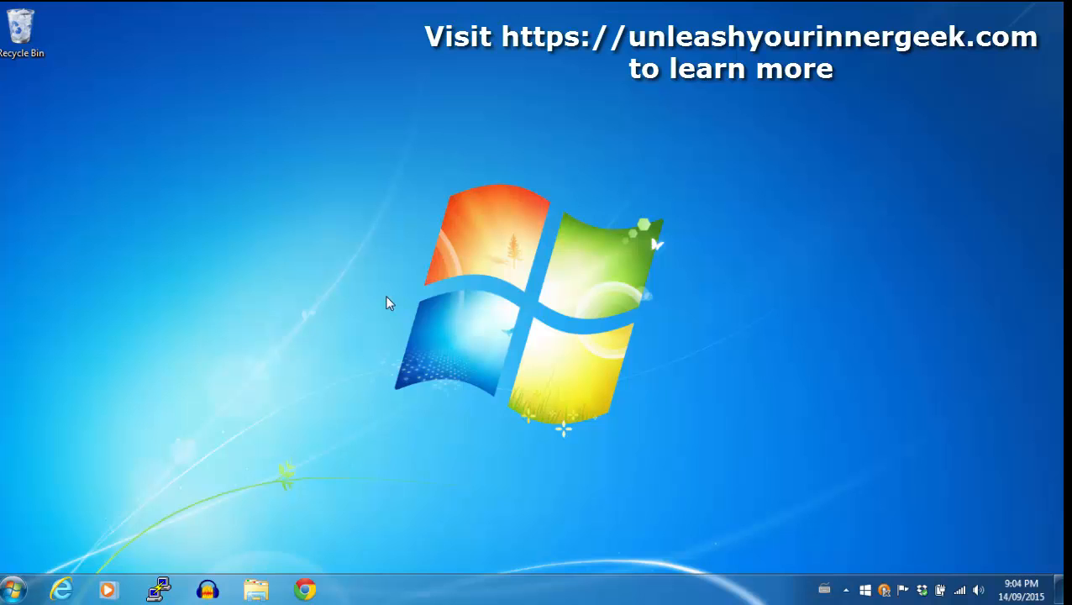
Step: Create a new folder on the desktop named My File Share
{"action": "right_click", "coordinate": [95, 176]}
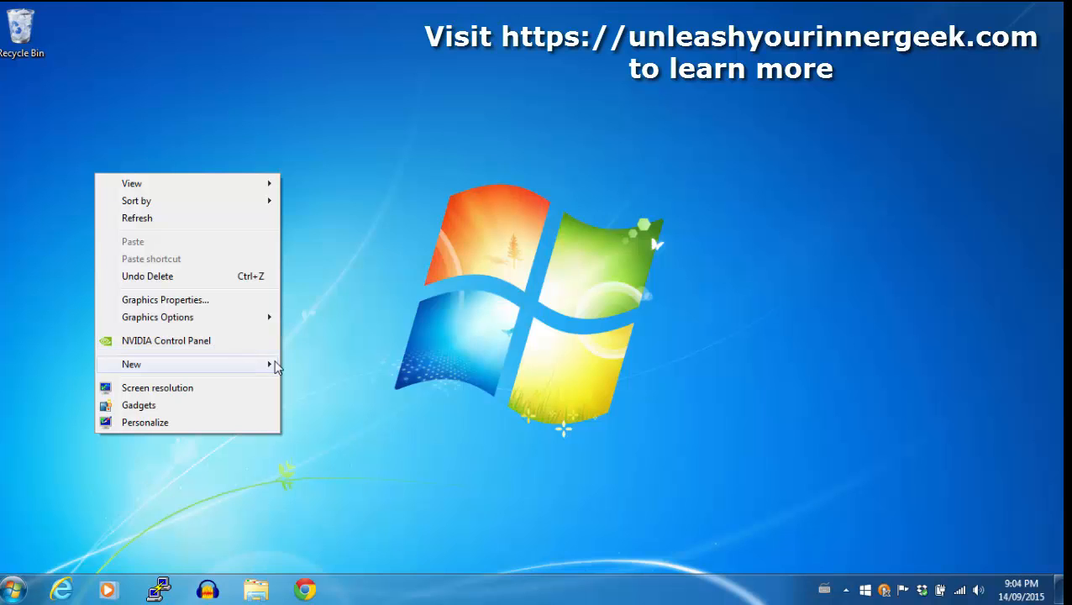
{"action": "mouse_move", "coordinate": [276, 366]}
{"action": "left_click", "coordinate": [402, 82]}
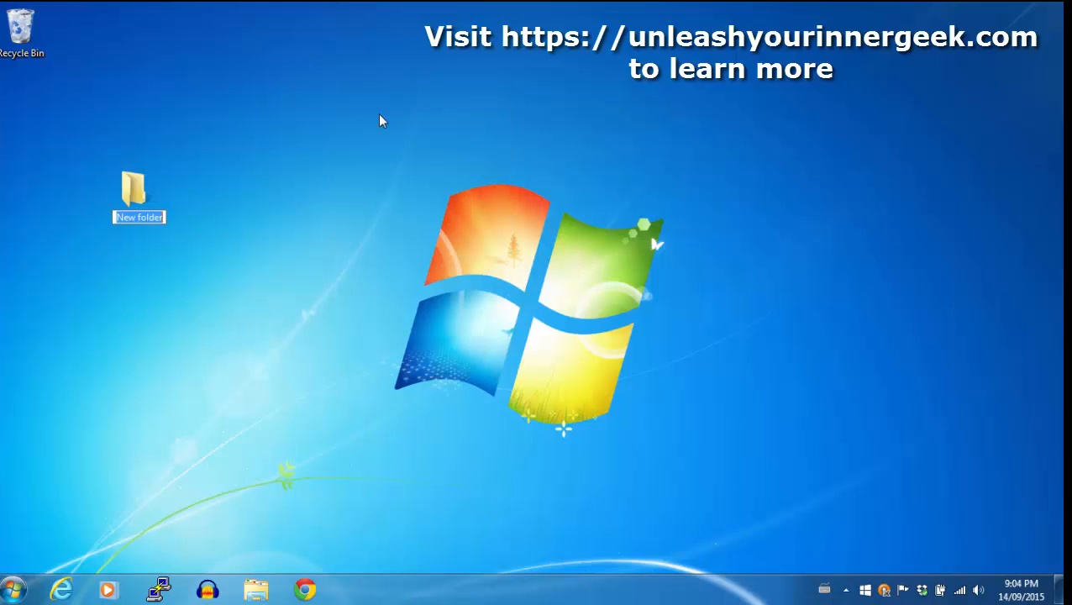
{"action": "type", "text": "Fol"}
{"action": "key", "text": "BackSpace"}
{"action": "key", "text": "BackSpace"}
{"action": "key", "text": "BackSpace"}
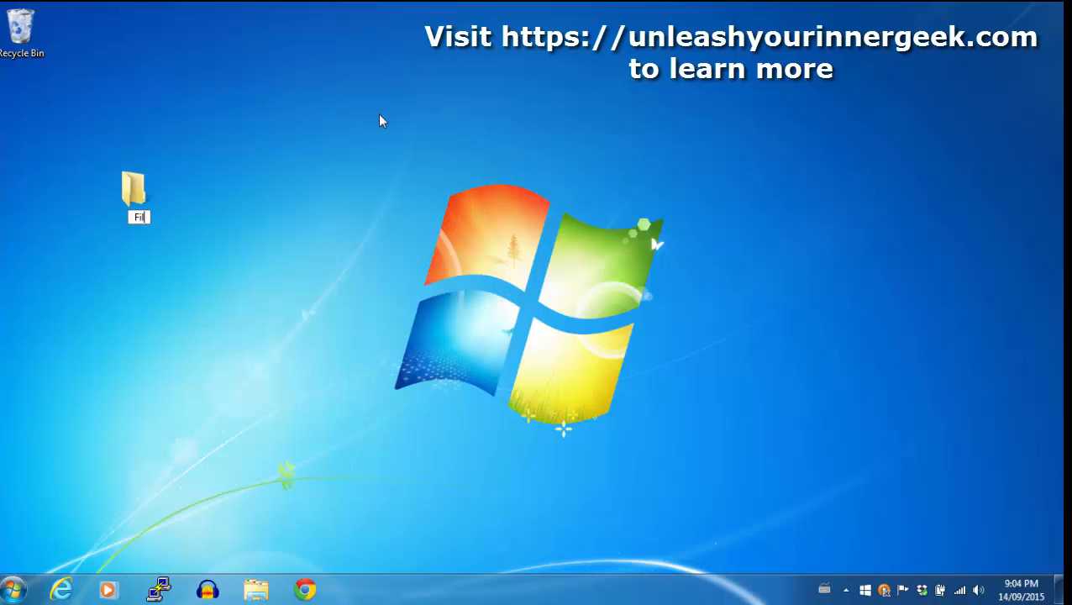
{"action": "type", "text": "My File Share"}
{"action": "key", "text": "Return"}
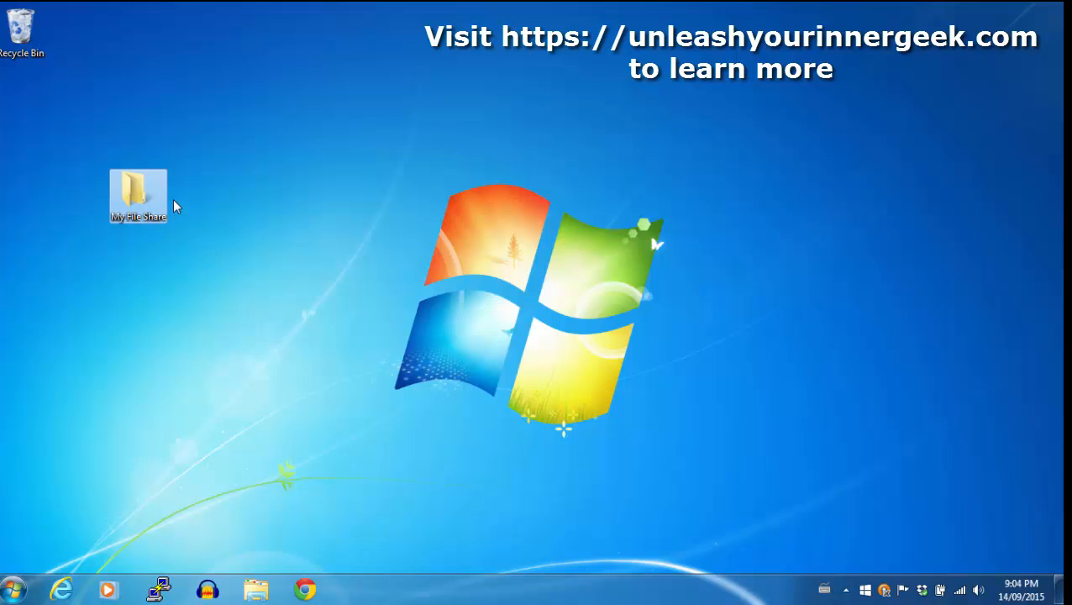
Step: Create a subfolder named Test File Folder inside the My File Share folder
{"action": "double_click", "coordinate": [140, 193]}
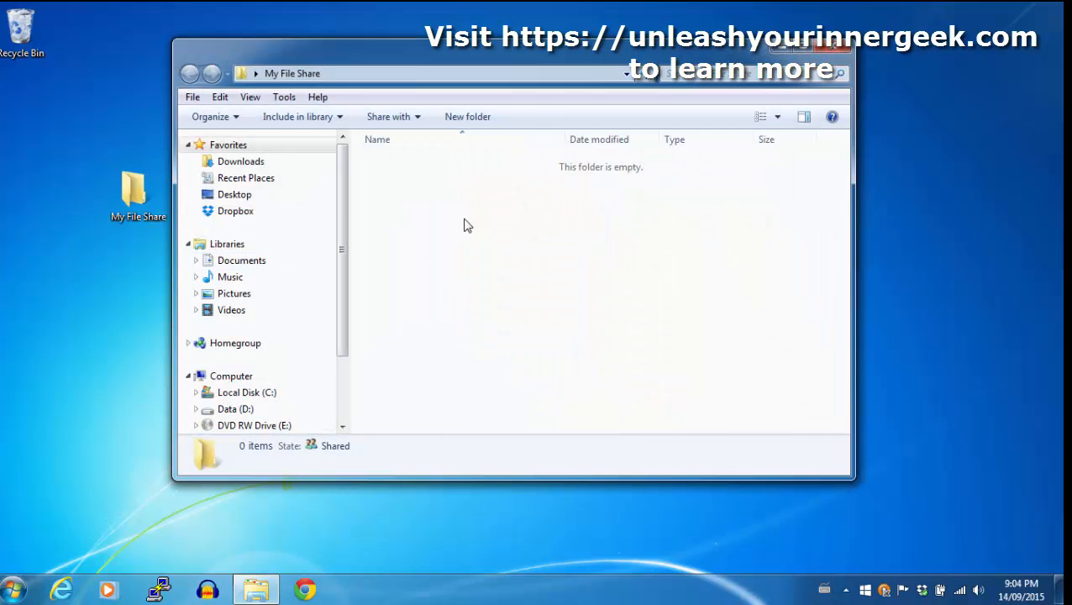
{"action": "right_click", "coordinate": [410, 199]}
{"action": "mouse_move", "coordinate": [588, 412]}
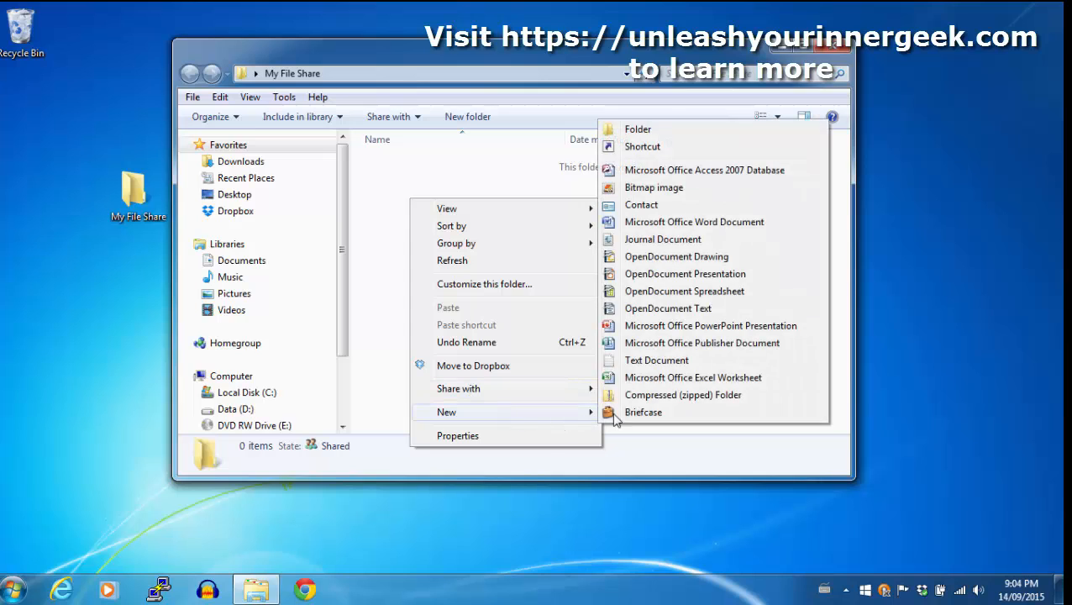
{"action": "left_click", "coordinate": [647, 129]}
{"action": "type", "text": "Teset Fil"}
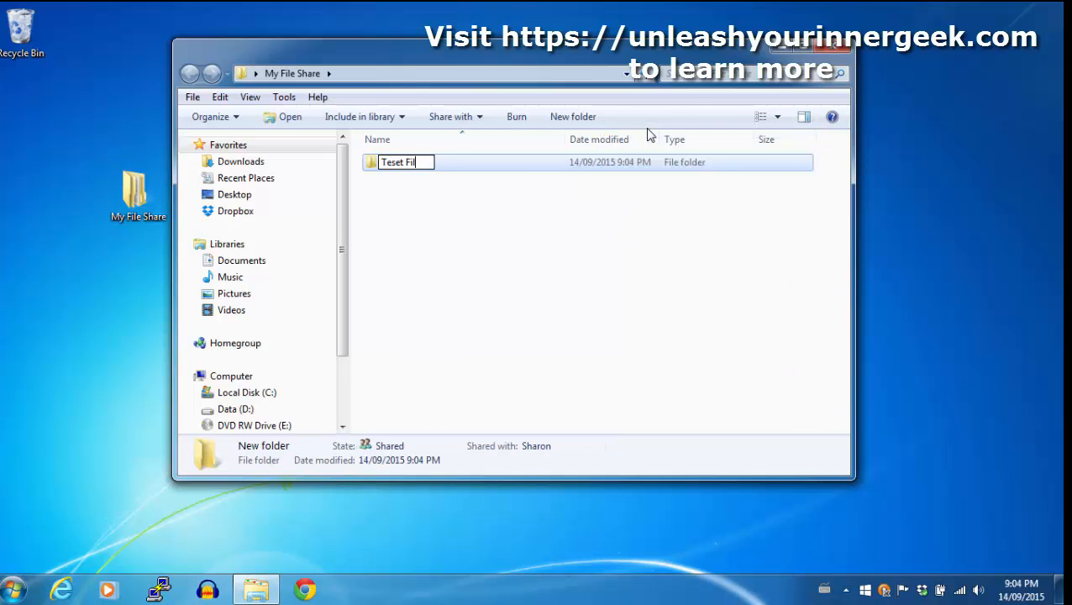
{"action": "key", "text": "BackSpace"}
{"action": "key", "text": "BackSpace"}
{"action": "key", "text": "BackSpace"}
{"action": "key", "text": "BackSpace"}
{"action": "key", "text": "BackSpace"}
{"action": "type", "text": "t Files Fo"}
{"action": "key", "text": "BackSpace"}
{"action": "key", "text": "BackSpace"}
{"action": "key", "text": "BackSpace"}
{"action": "key", "text": "BackSpace"}
{"action": "type", "text": "Folder"}
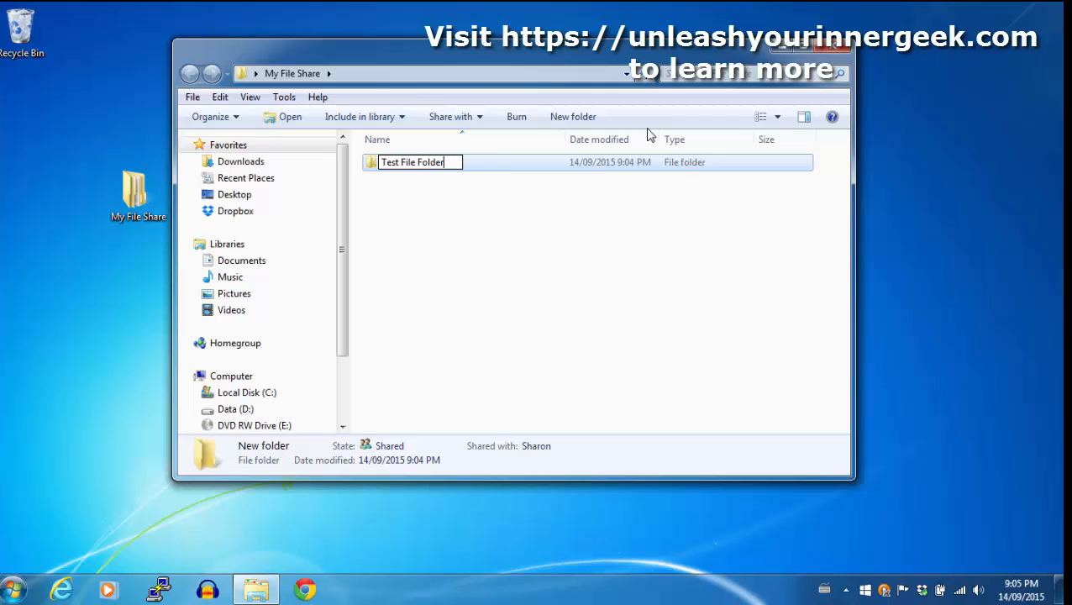
{"action": "left_click", "coordinate": [412, 252]}
Step: Create a text document named Test Document 1 in the My File Share folder
{"action": "right_click", "coordinate": [412, 250]}
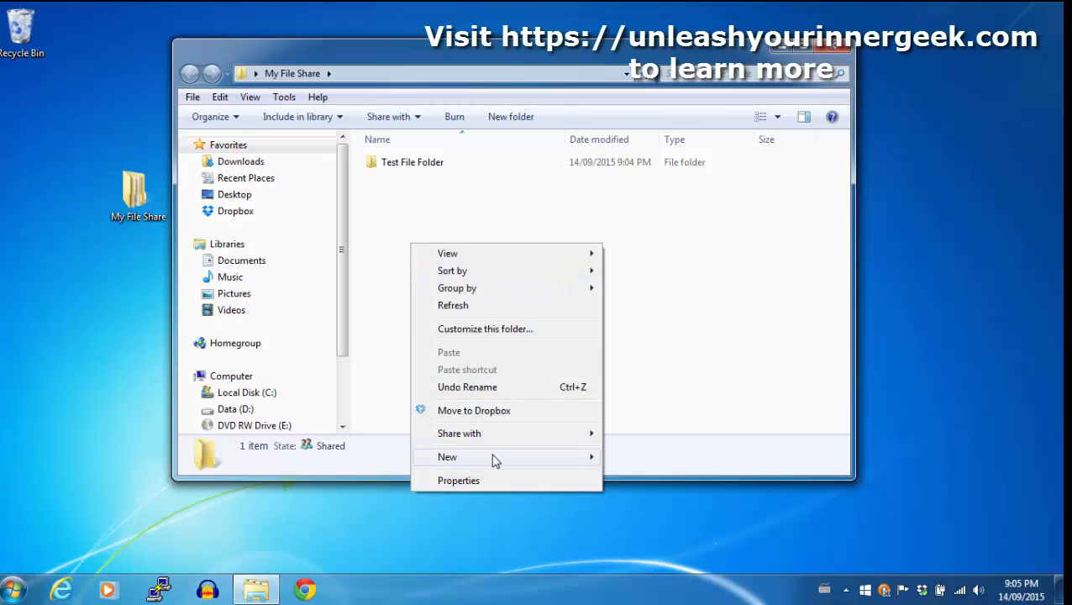
{"action": "mouse_move", "coordinate": [494, 458]}
{"action": "left_click", "coordinate": [663, 406]}
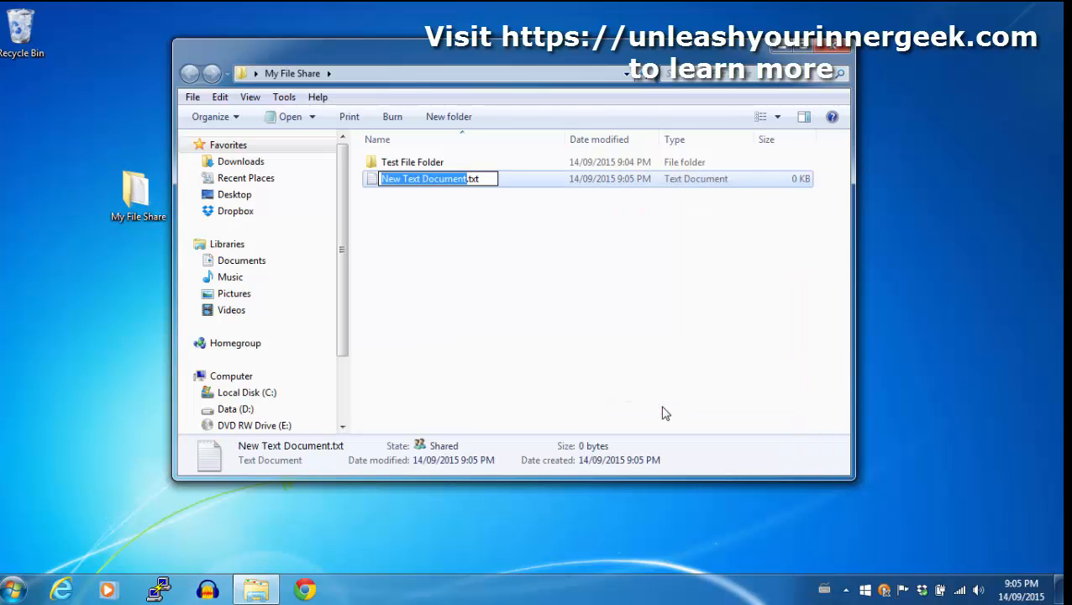
{"action": "type", "text": "Test Document 1"}
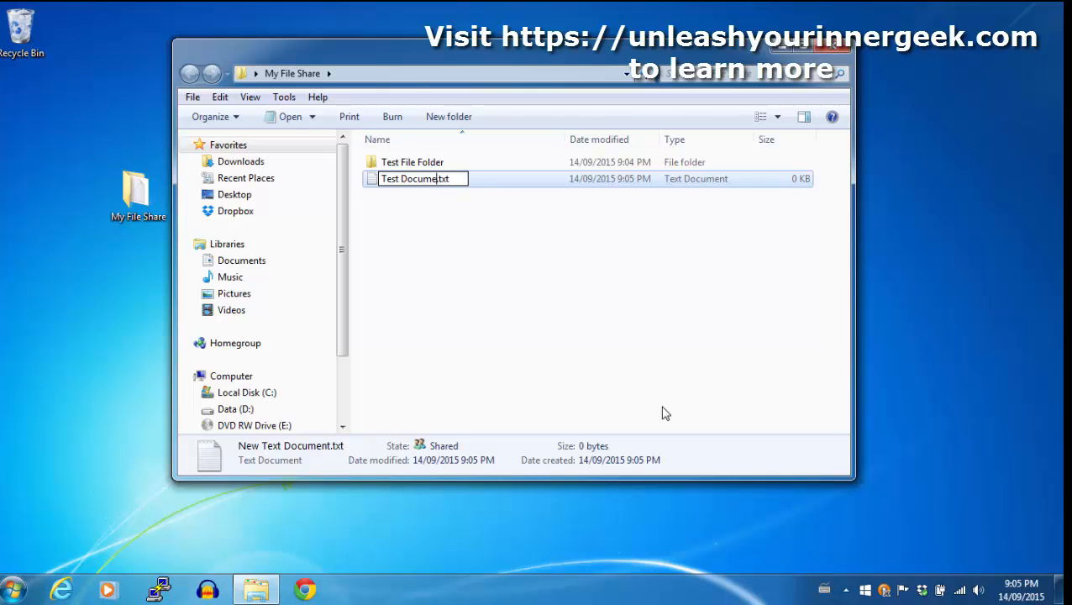
{"action": "left_click", "coordinate": [504, 277]}
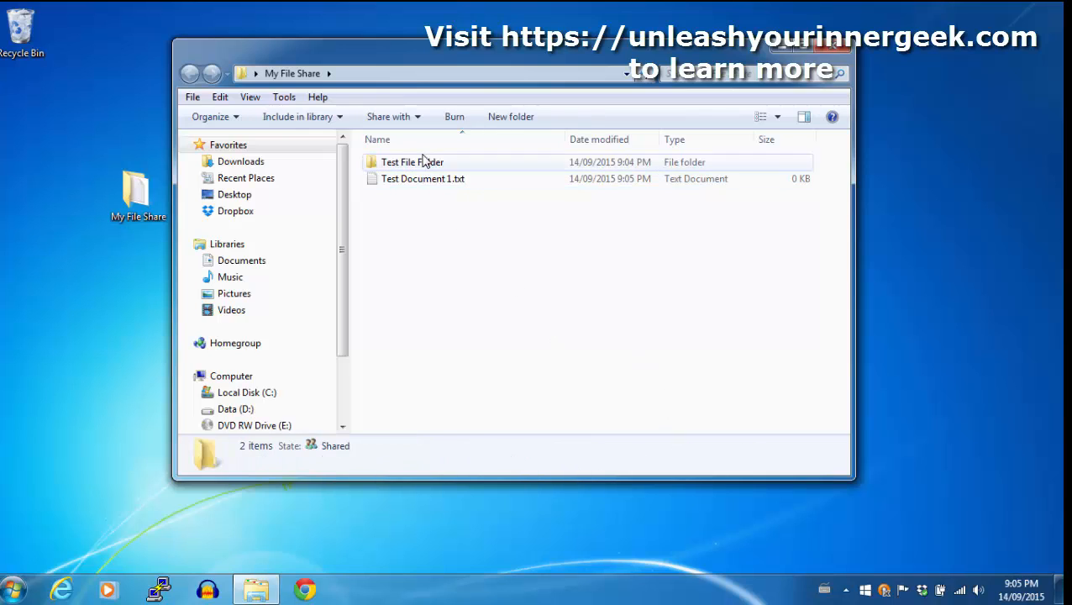
Step: Create a text document named Test Document 2 inside Test File Folder
{"action": "double_click", "coordinate": [424, 162]}
{"action": "right_click", "coordinate": [414, 235]}
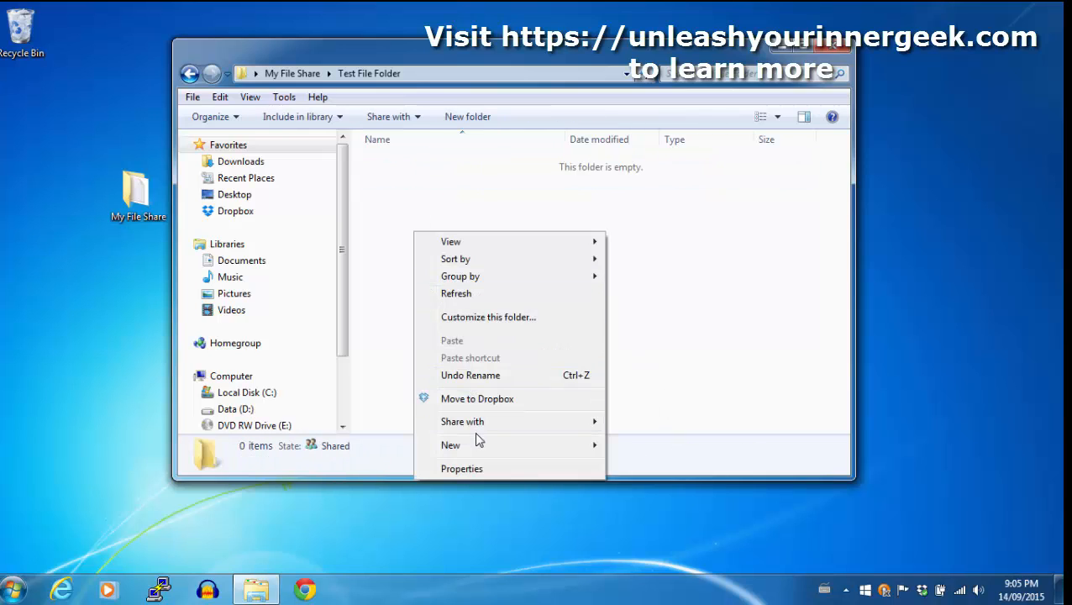
{"action": "mouse_move", "coordinate": [537, 448]}
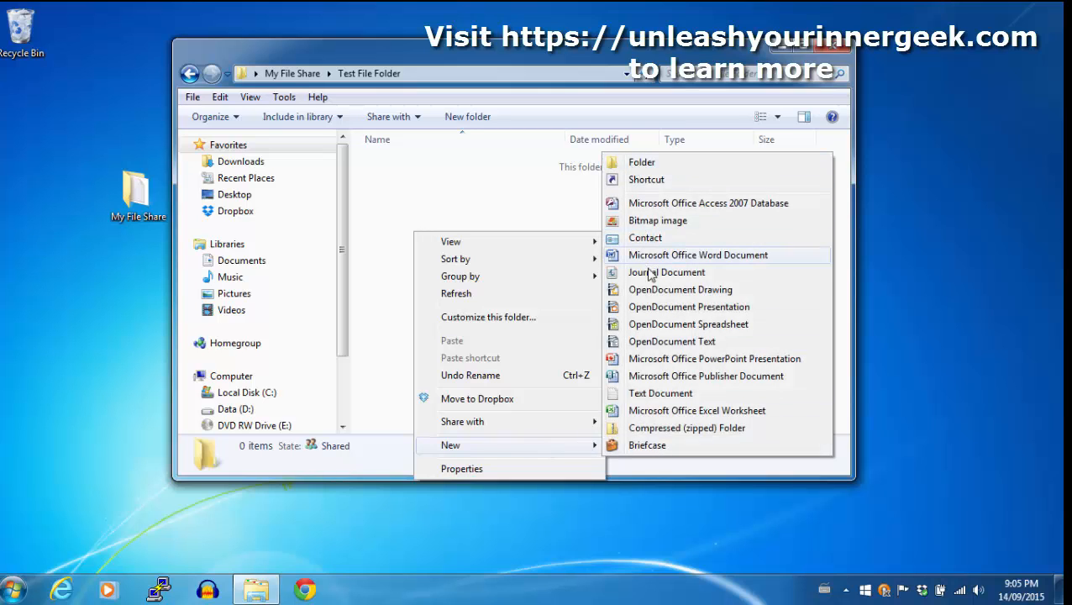
{"action": "left_click", "coordinate": [654, 393]}
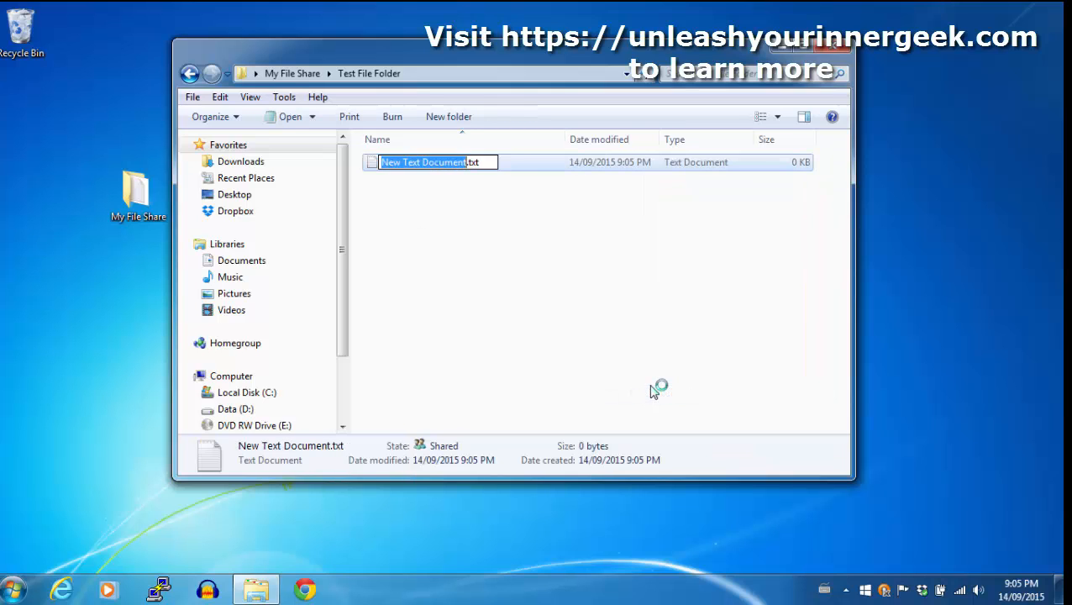
{"action": "type", "text": "Test Document 2"}
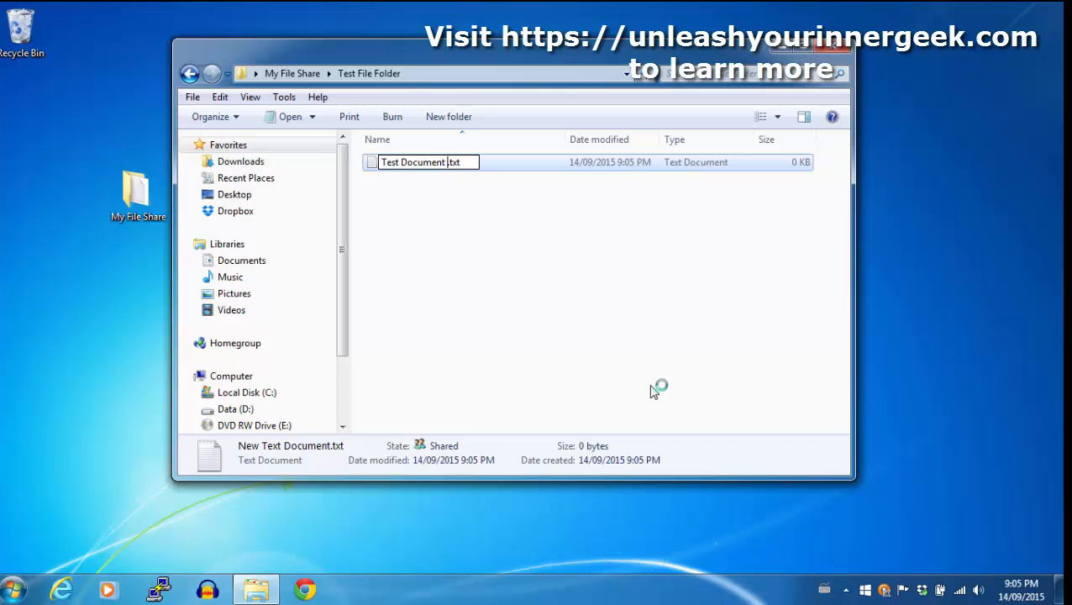
{"action": "left_click", "coordinate": [603, 312]}
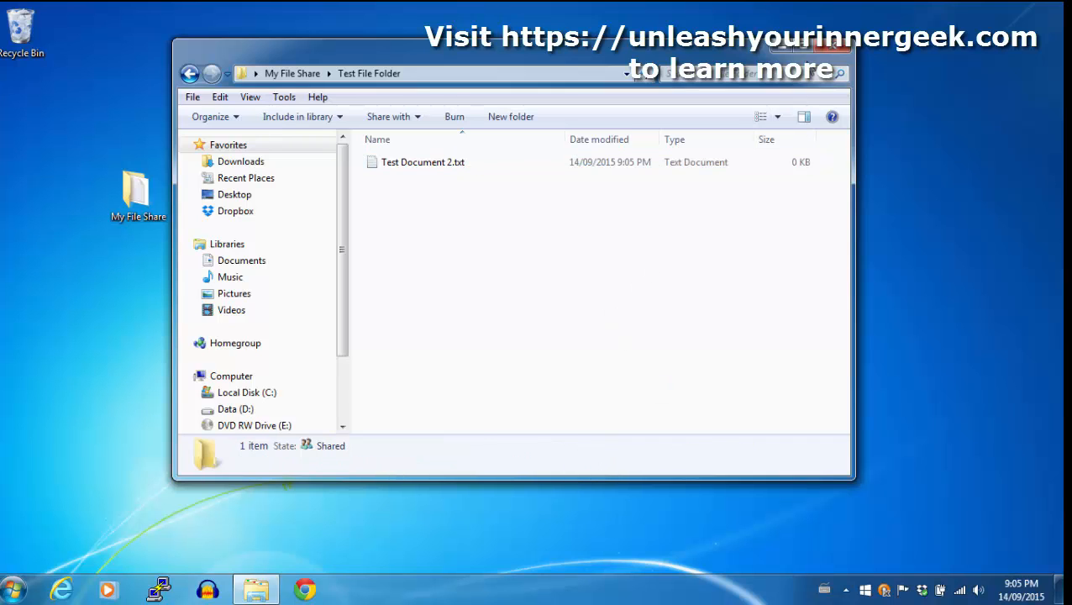
Step: Close the folder window and move the My File Share folder to the desktop's left edge, below the Recycle Bin
{"action": "left_click", "coordinate": [831, 48]}
{"action": "left_click_drag", "start_coordinate": [135, 191], "coordinate": [33, 181]}
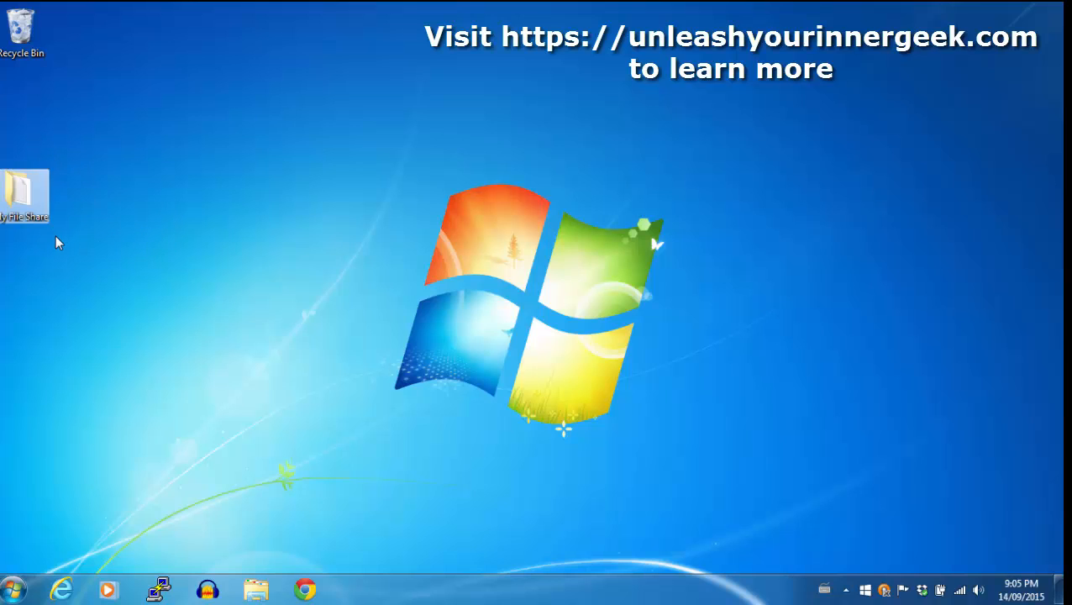
Step: Share the My File Share folder through Advanced Sharing and allow Everyone the Change share permission
{"action": "right_click", "coordinate": [22, 194]}
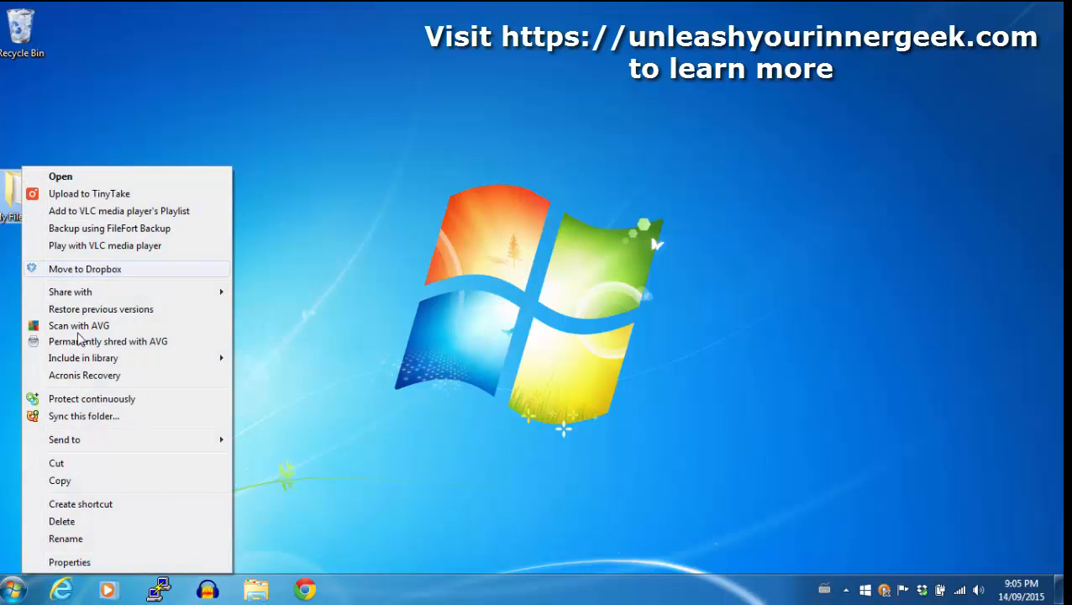
{"action": "left_click", "coordinate": [71, 561]}
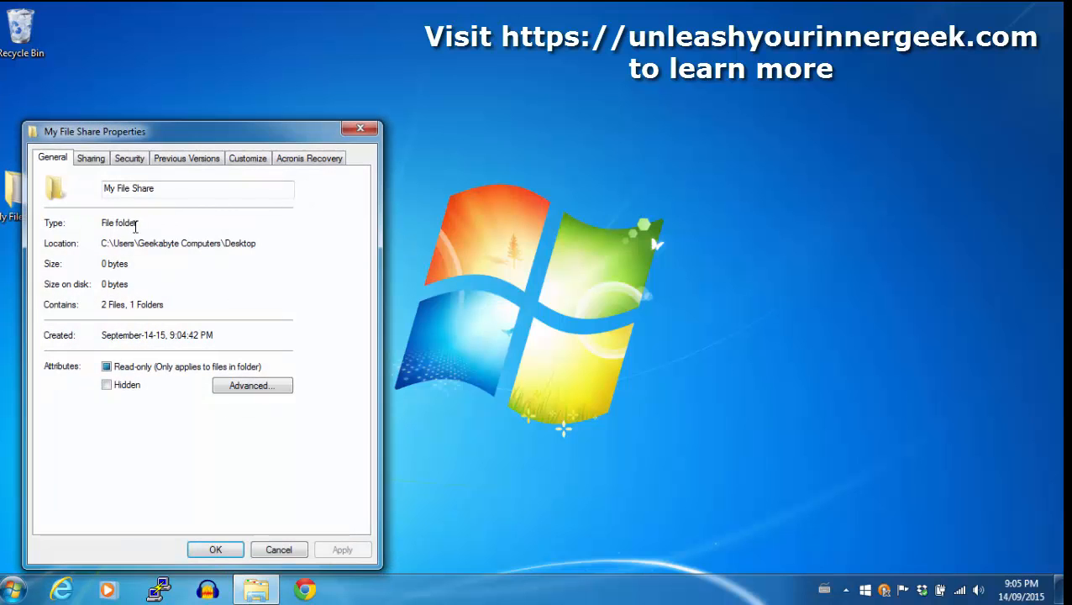
{"action": "left_click", "coordinate": [91, 160]}
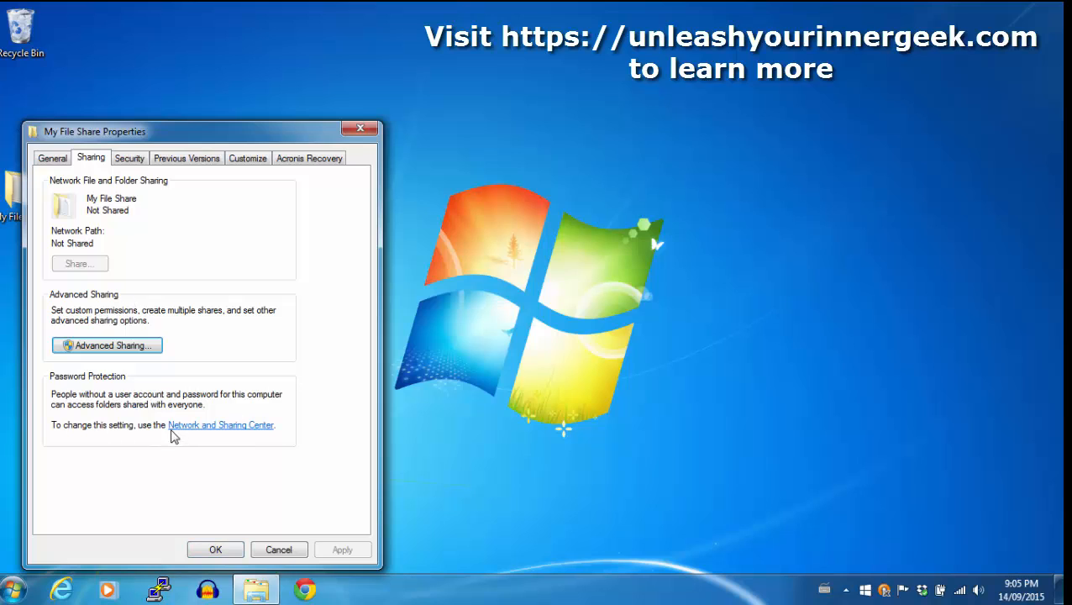
{"action": "left_click", "coordinate": [122, 346]}
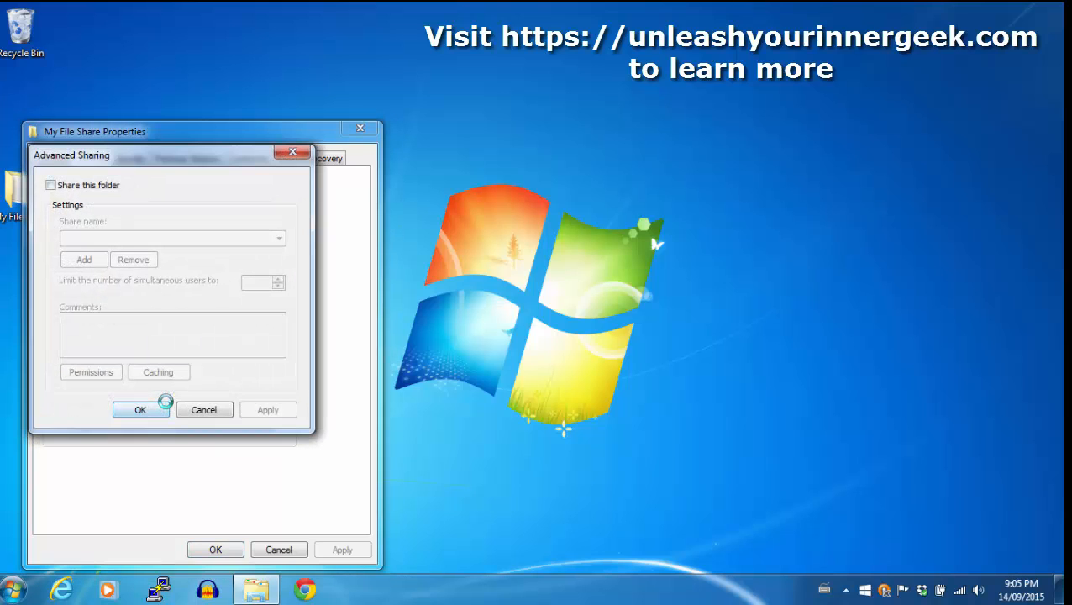
{"action": "key", "text": "space"}
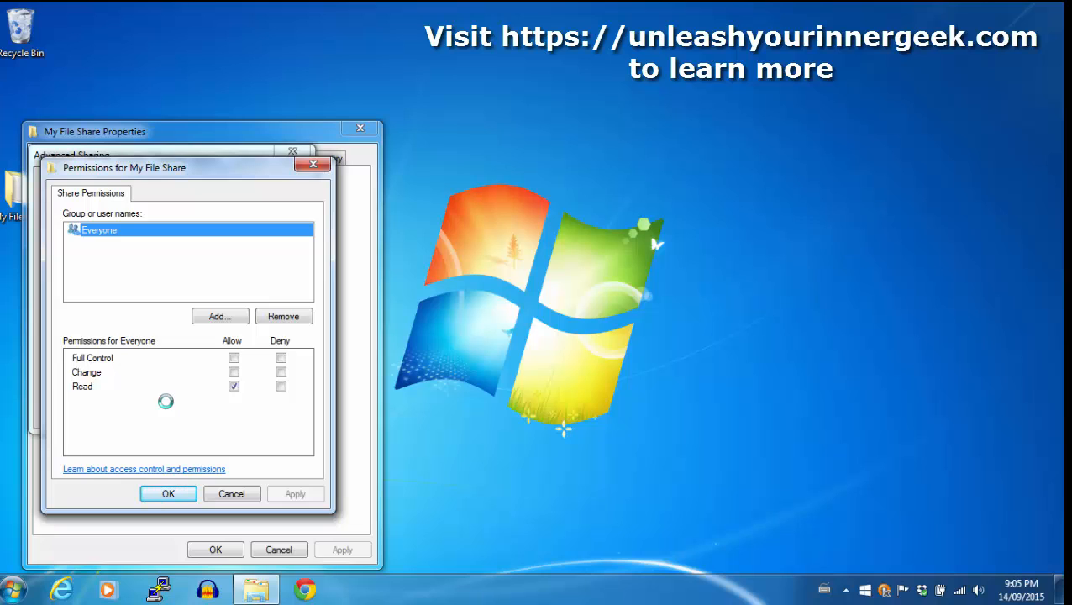
{"action": "left_click", "coordinate": [234, 372]}
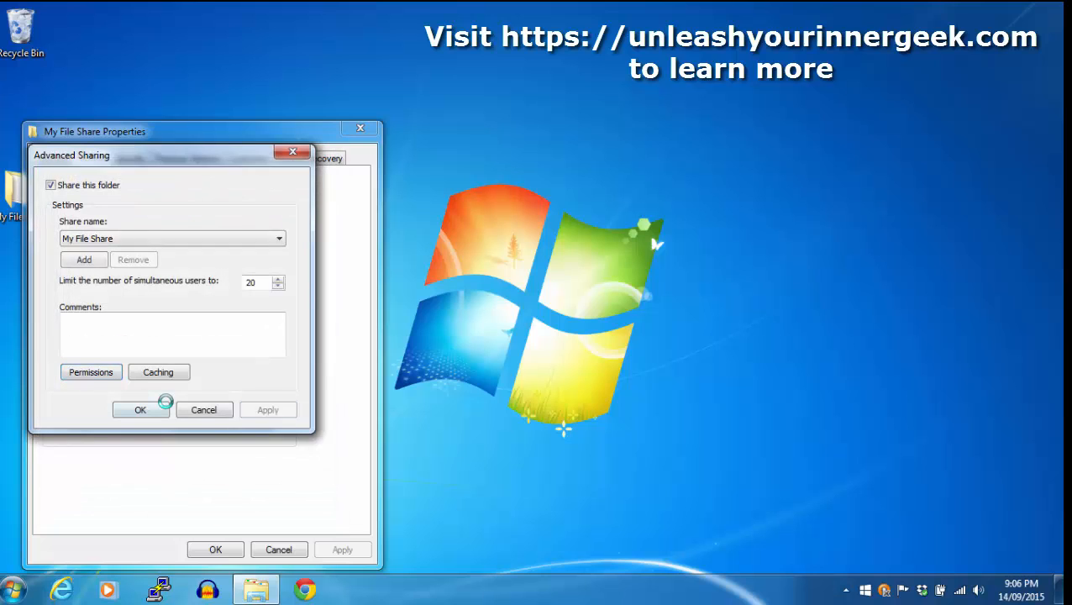
{"action": "left_click", "coordinate": [139, 409]}
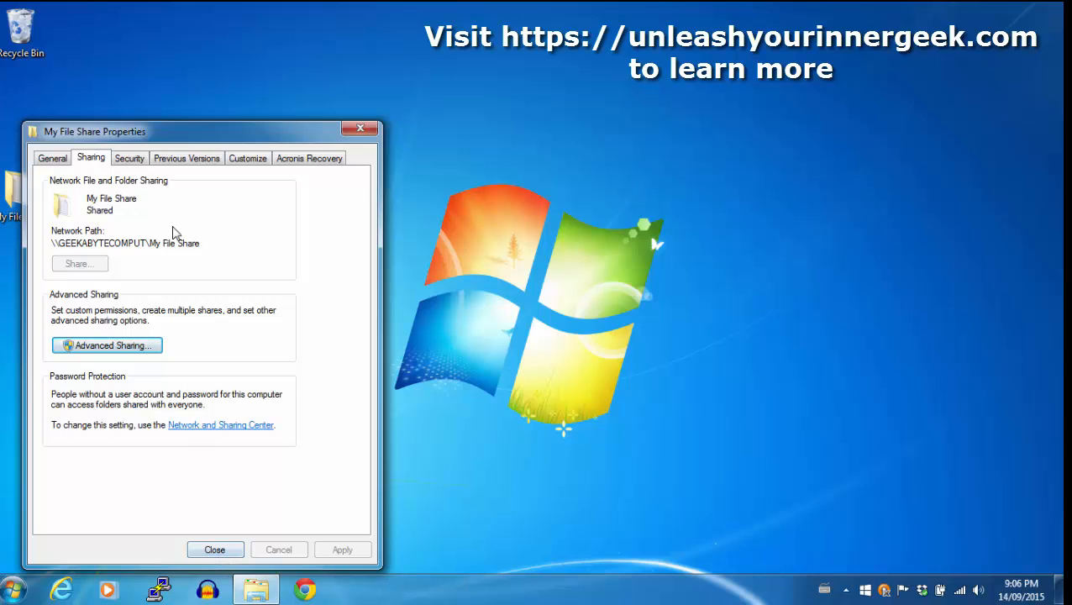
Step: Add the Everyone group to the security permissions of the My File Share folder
{"action": "left_click", "coordinate": [135, 159]}
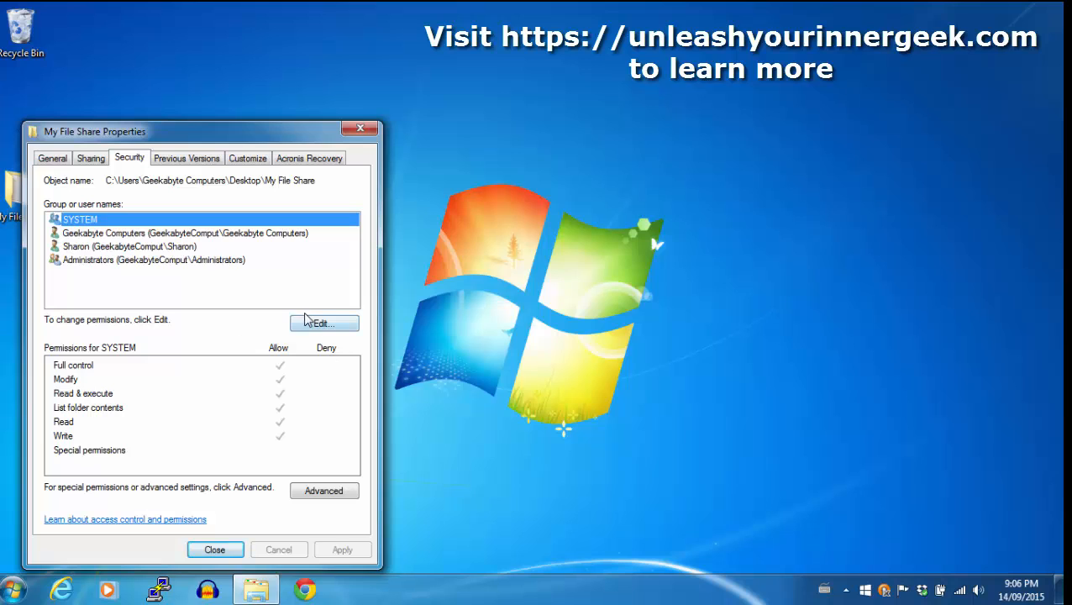
{"action": "left_click", "coordinate": [322, 324]}
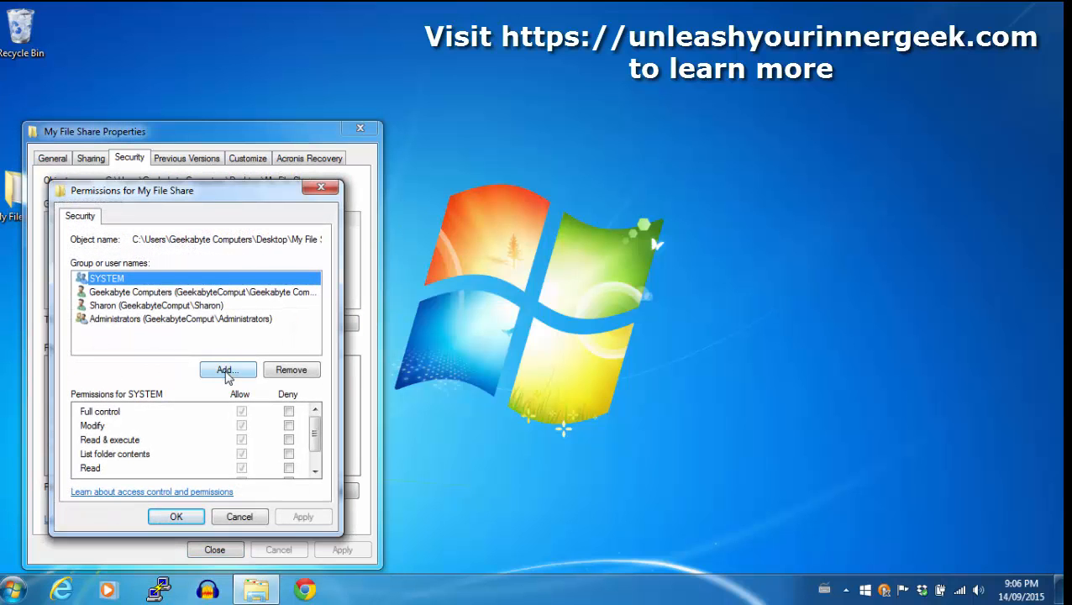
{"action": "left_click", "coordinate": [225, 371]}
{"action": "type", "text": "Everyone"}
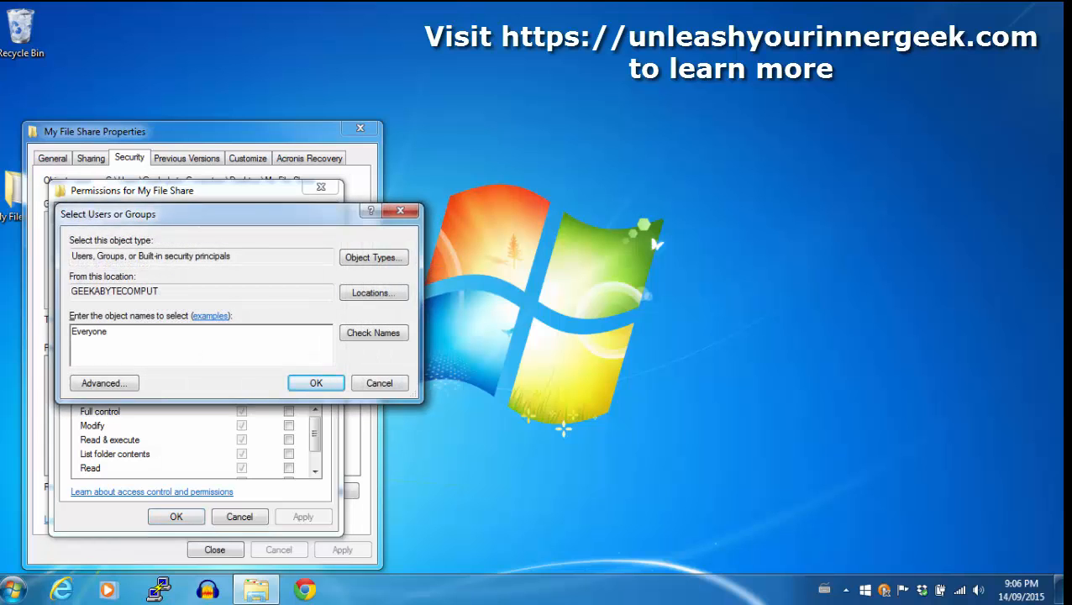
{"action": "left_click", "coordinate": [307, 385]}
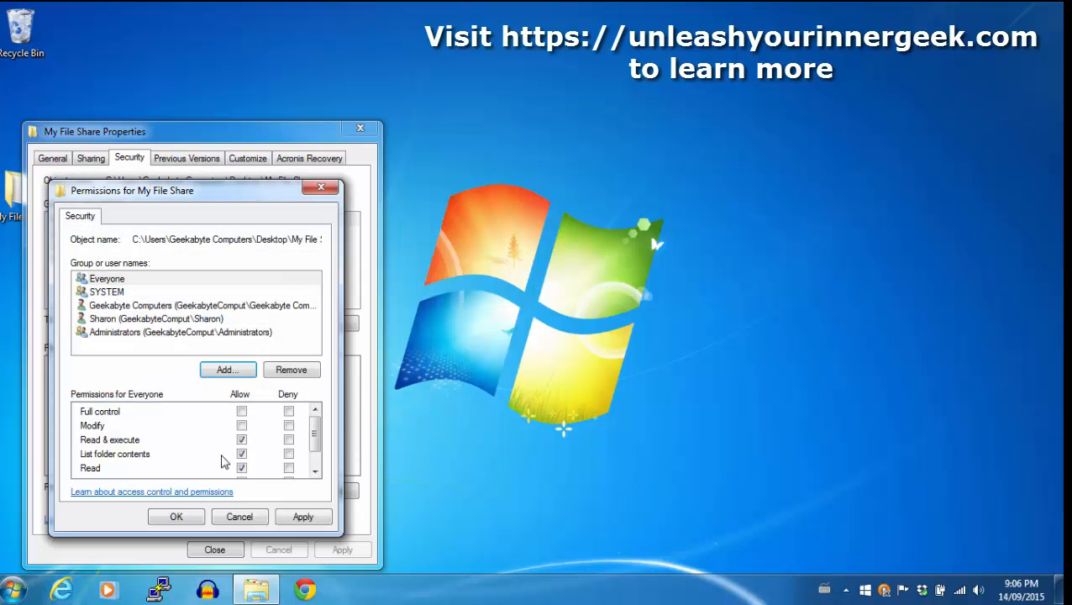
Step: Allow Everyone the Modify permission on My File Share, apply it and close the folder's properties
{"action": "left_click", "coordinate": [135, 280]}
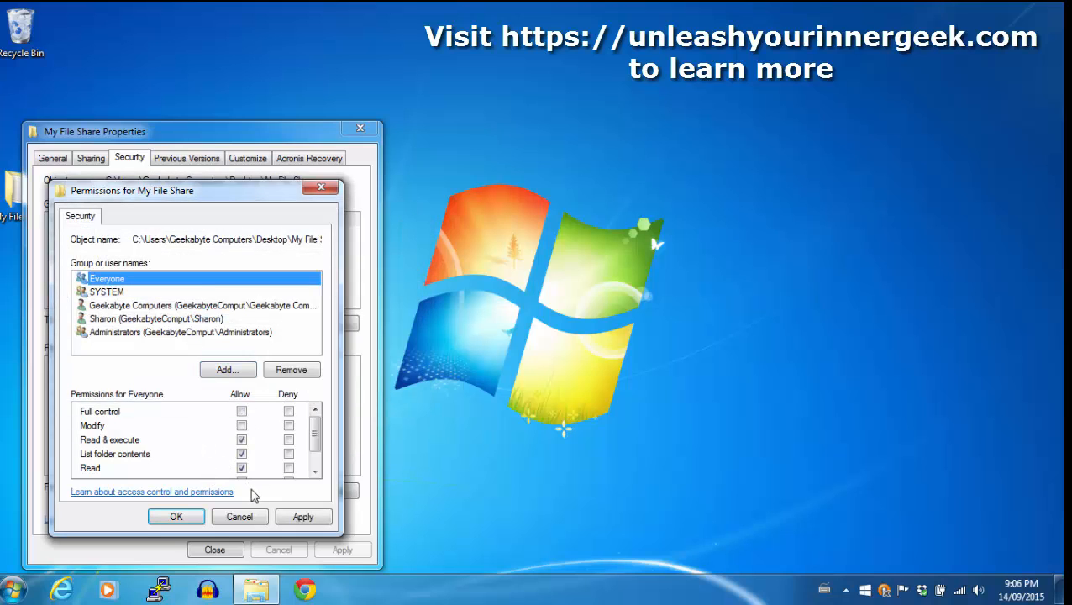
{"action": "left_click", "coordinate": [242, 426]}
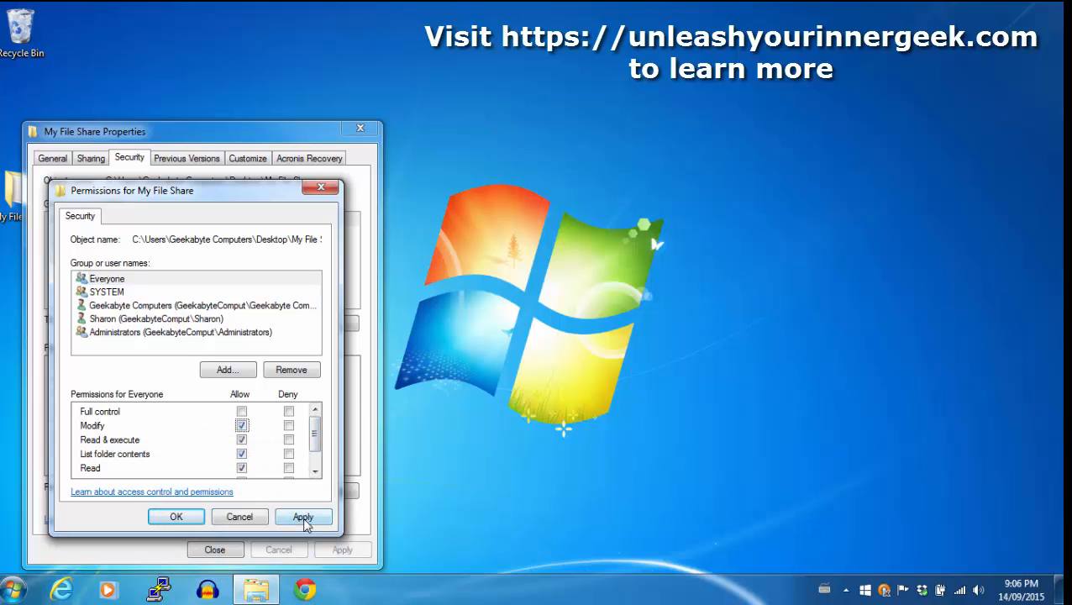
{"action": "left_click", "coordinate": [303, 519]}
{"action": "left_click", "coordinate": [177, 517]}
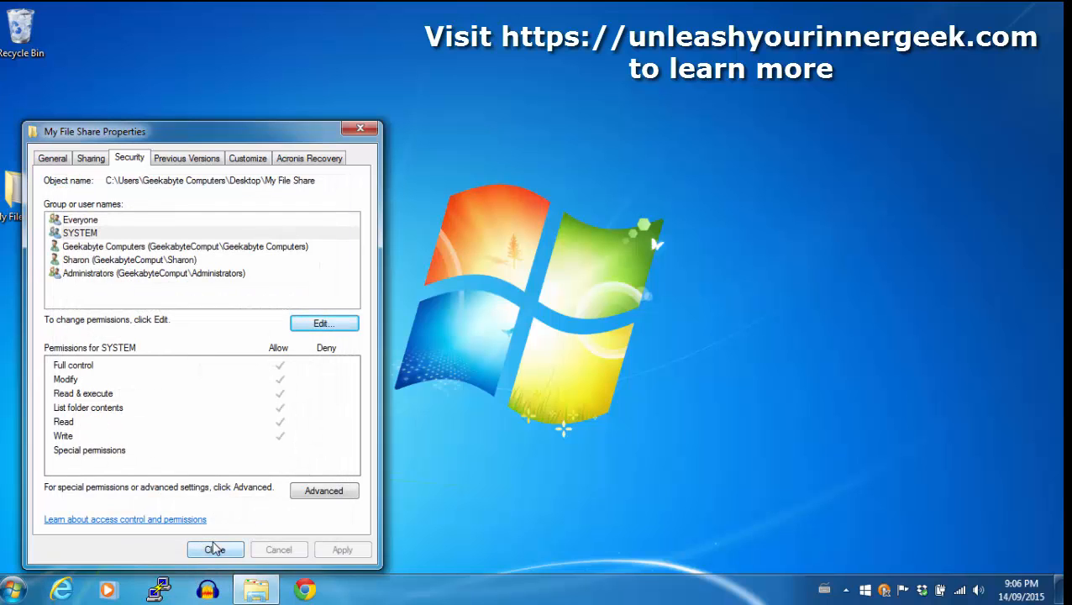
{"action": "left_click", "coordinate": [216, 552]}
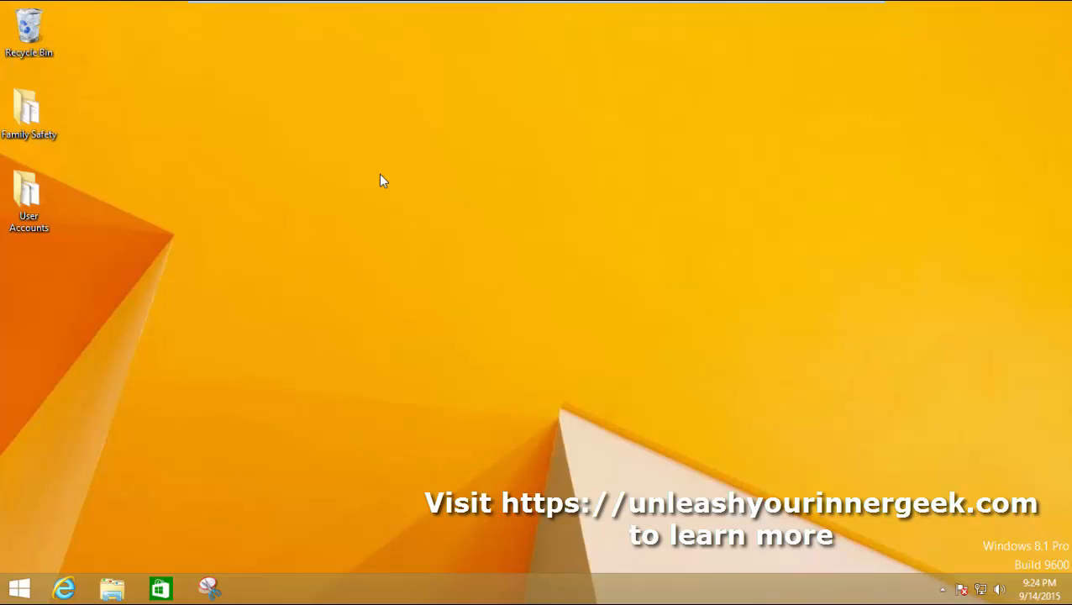
Step: On the Windows 8.1 computer, browse the network to GEEKABYTECOMPUT and open its My File Share folder
{"action": "left_click", "coordinate": [116, 593]}
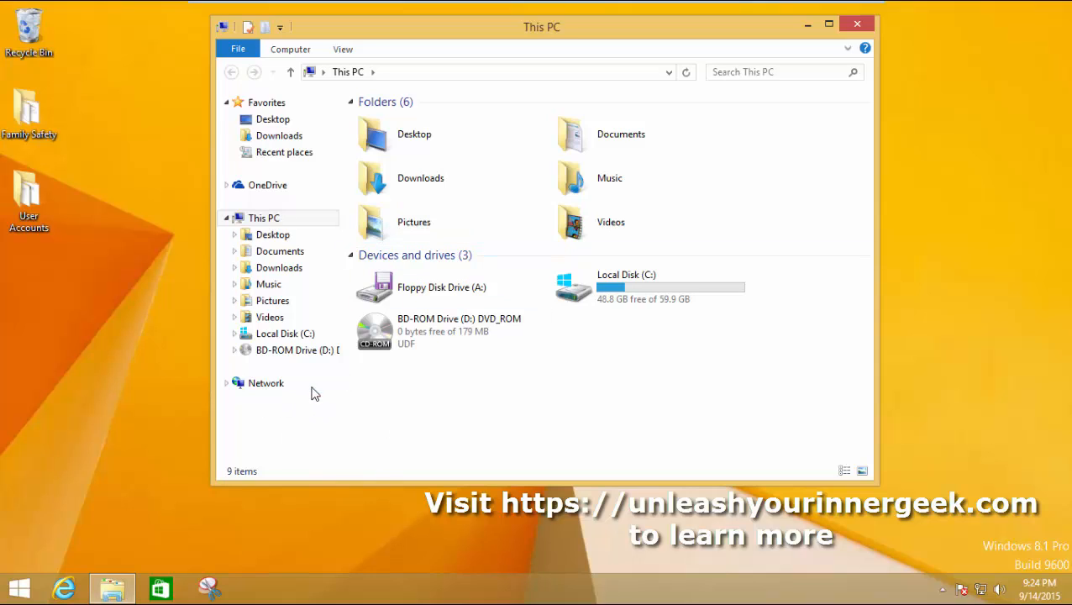
{"action": "left_click", "coordinate": [273, 386]}
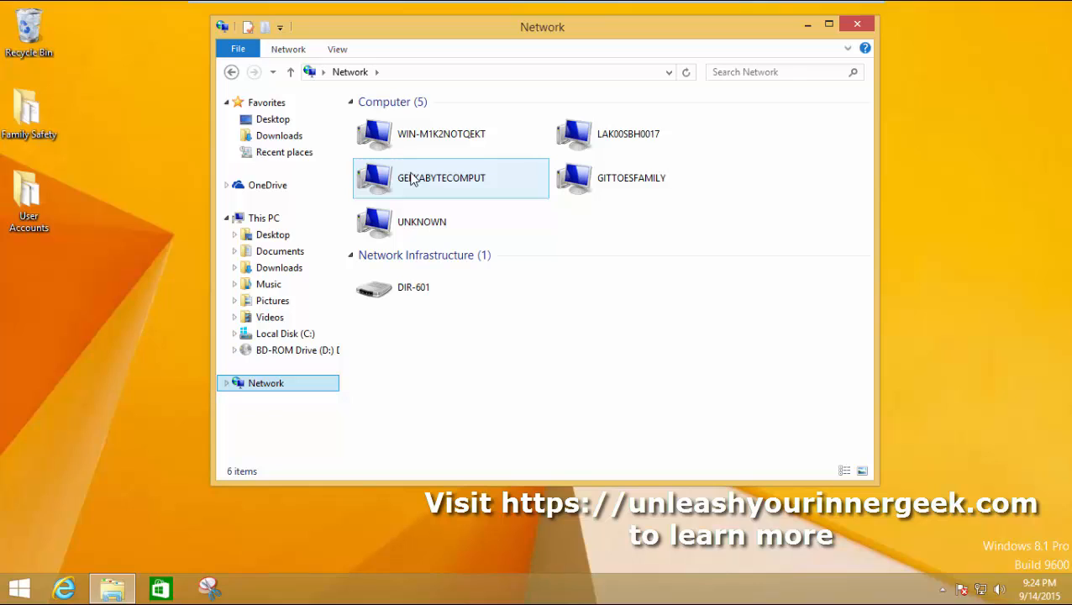
{"action": "double_click", "coordinate": [412, 180]}
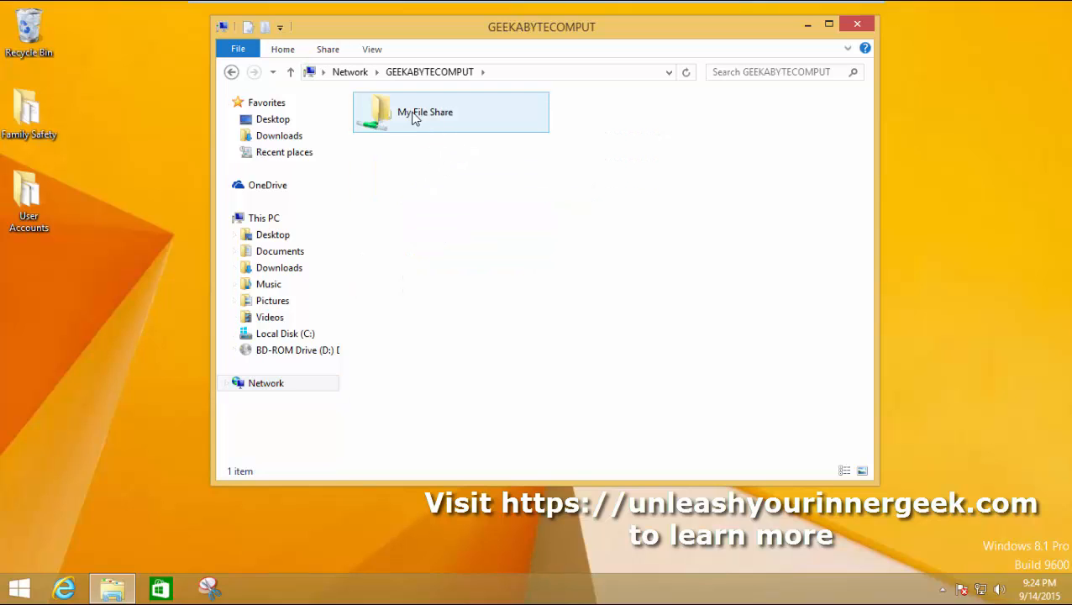
{"action": "double_click", "coordinate": [414, 118]}
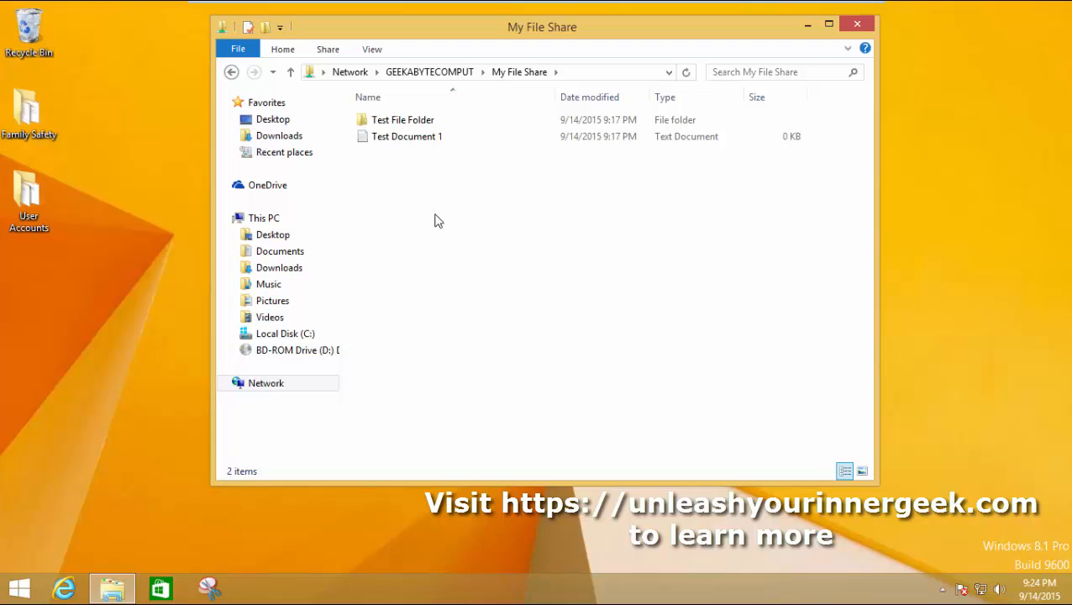
Step: Create a folder named Windows 8 File Folder in the shared My File Share folder
{"action": "right_click", "coordinate": [409, 181]}
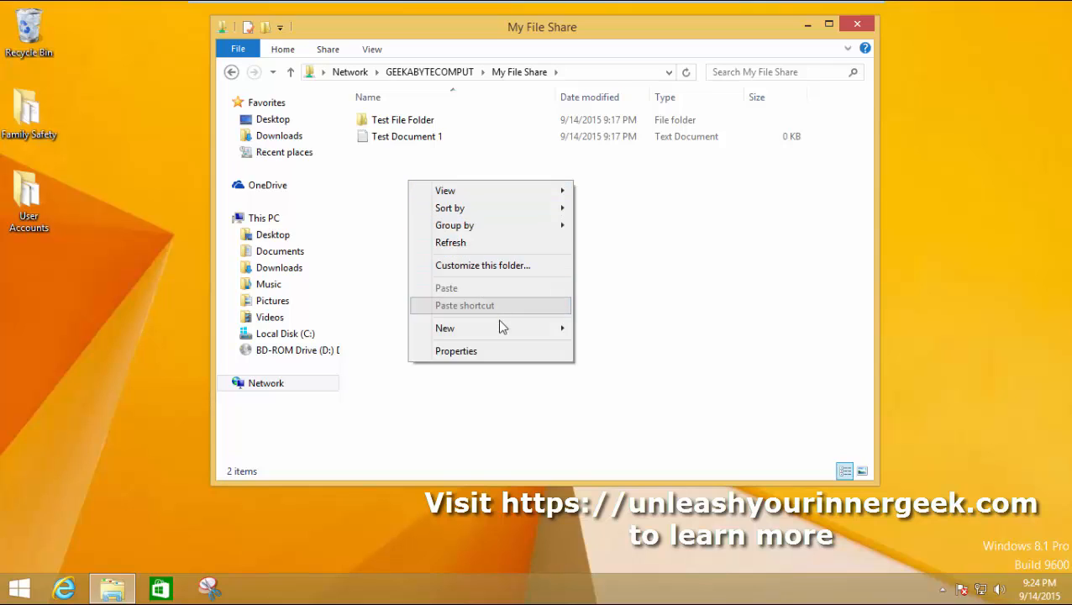
{"action": "mouse_move", "coordinate": [541, 329]}
{"action": "left_click", "coordinate": [641, 331]}
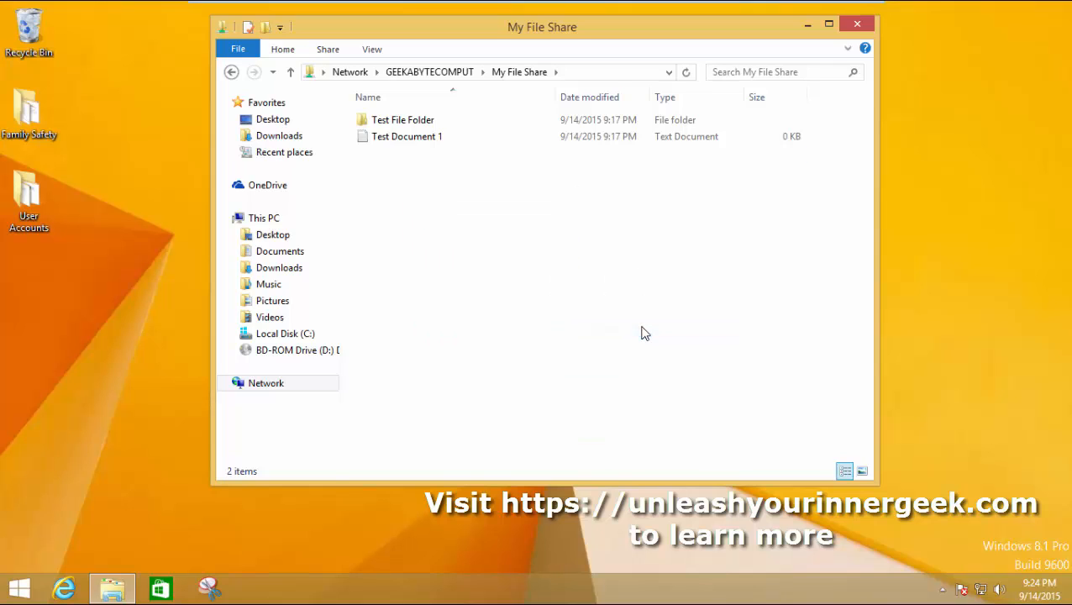
{"action": "type", "text": "Windows 8"}
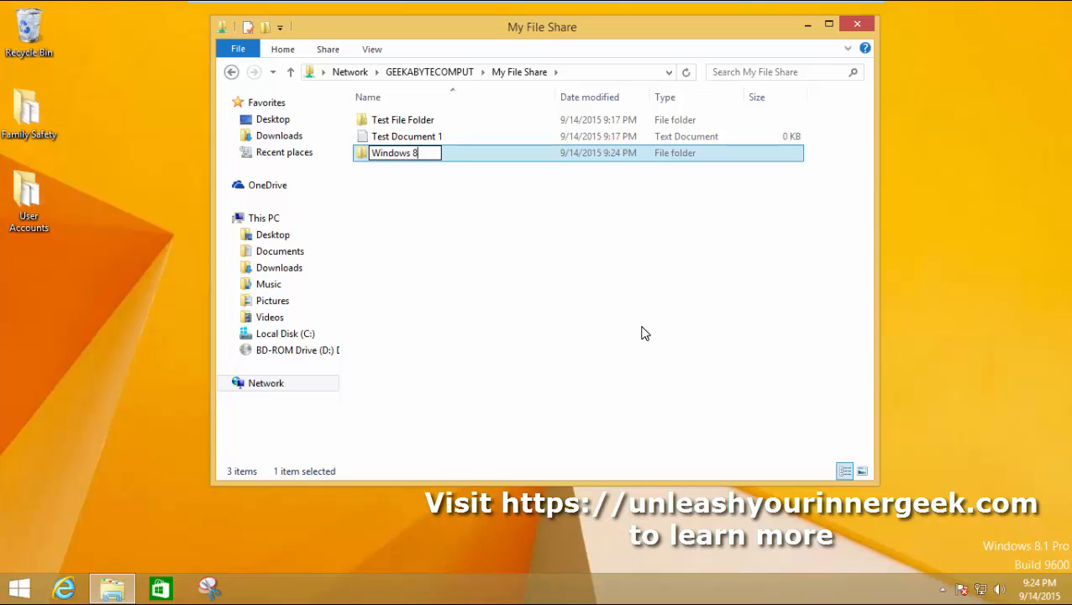
{"action": "type", "text": " File Folder"}
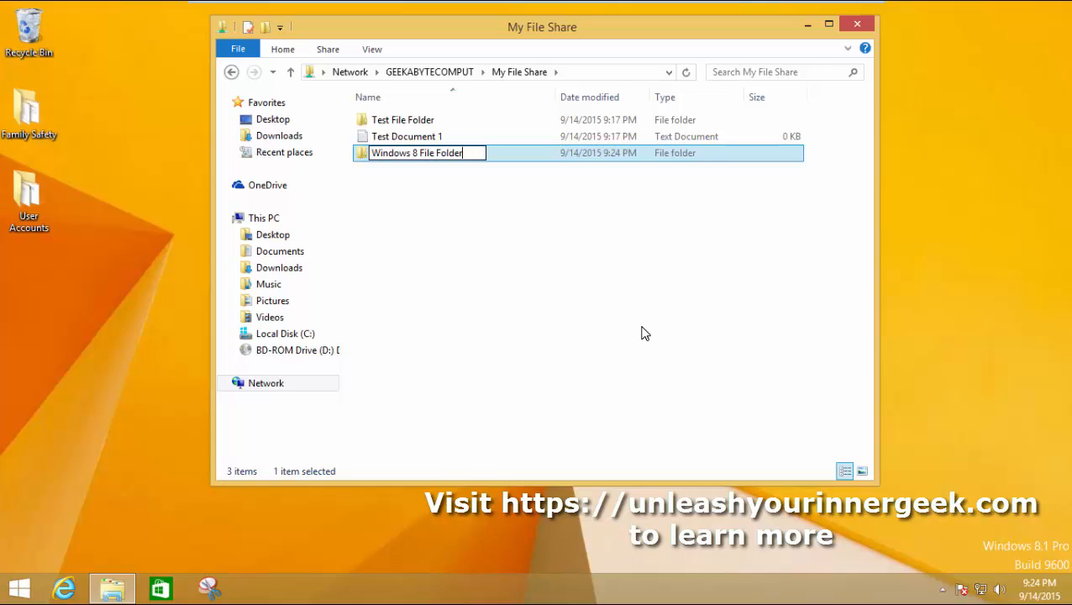
{"action": "left_click", "coordinate": [519, 225]}
Step: Open Test Document 1 from the share and enter "Windows 8 edit" followed by the current time and date
{"action": "double_click", "coordinate": [430, 139]}
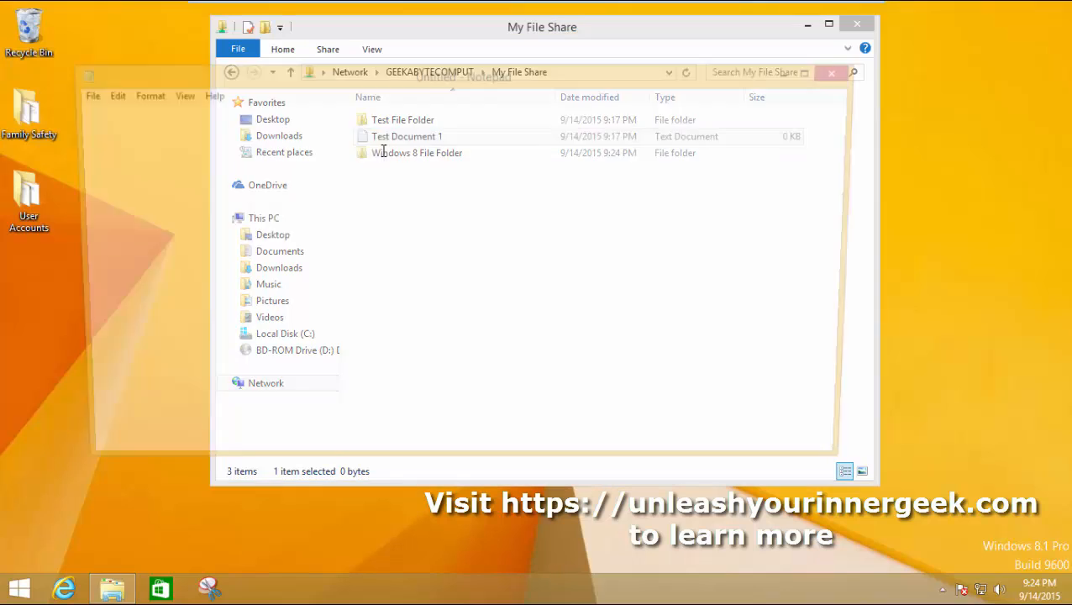
{"action": "right_click", "coordinate": [406, 155]}
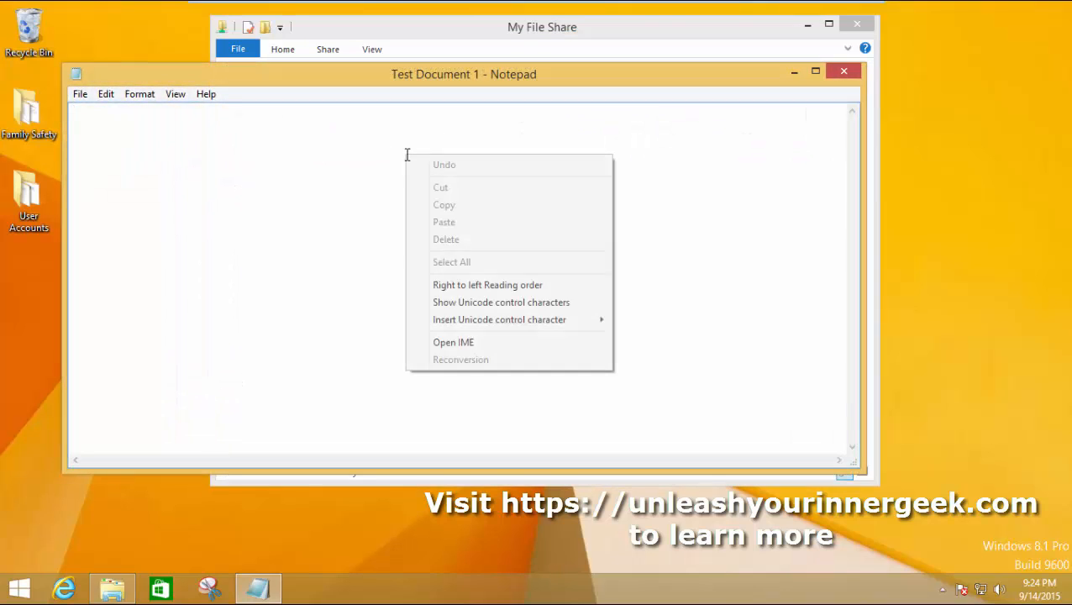
{"action": "left_click", "coordinate": [228, 163]}
{"action": "type", "text": "Window s8"}
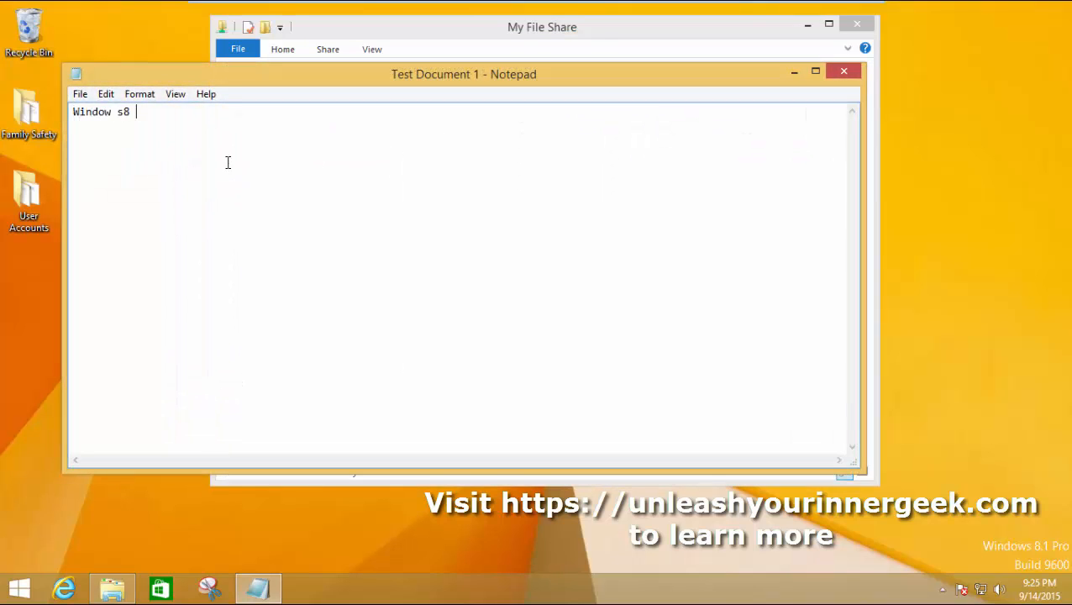
{"action": "key", "text": "BackSpace"}
{"action": "key", "text": "BackSpace"}
{"action": "key", "text": "BackSpace"}
{"action": "type", "text": "s 8 eid"}
{"action": "key", "text": "F5"}
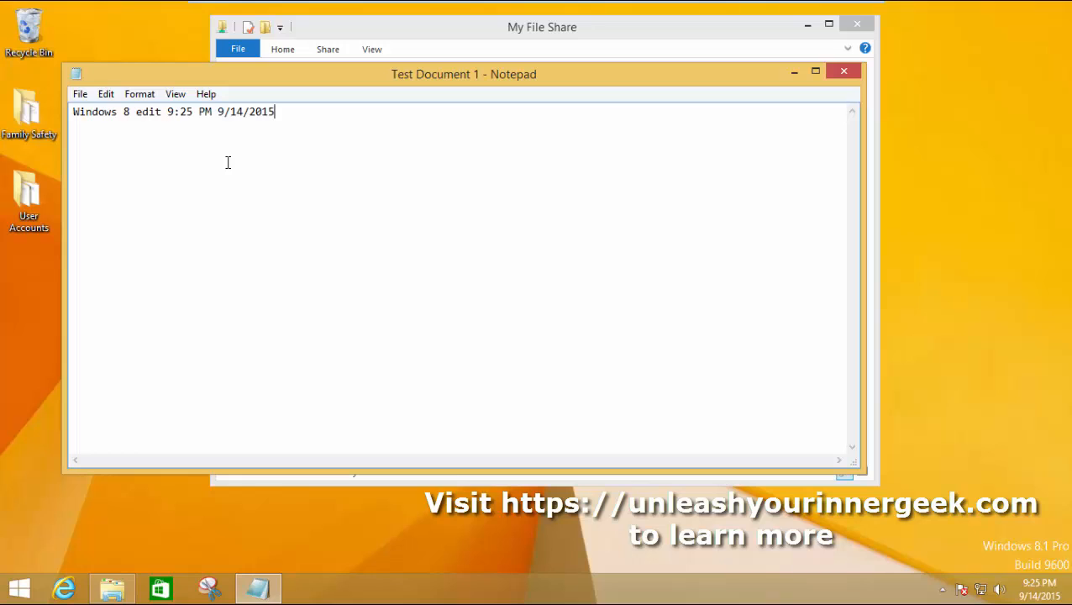
Step: Save the edited Test Document 1 and close it
{"action": "left_click", "coordinate": [80, 94]}
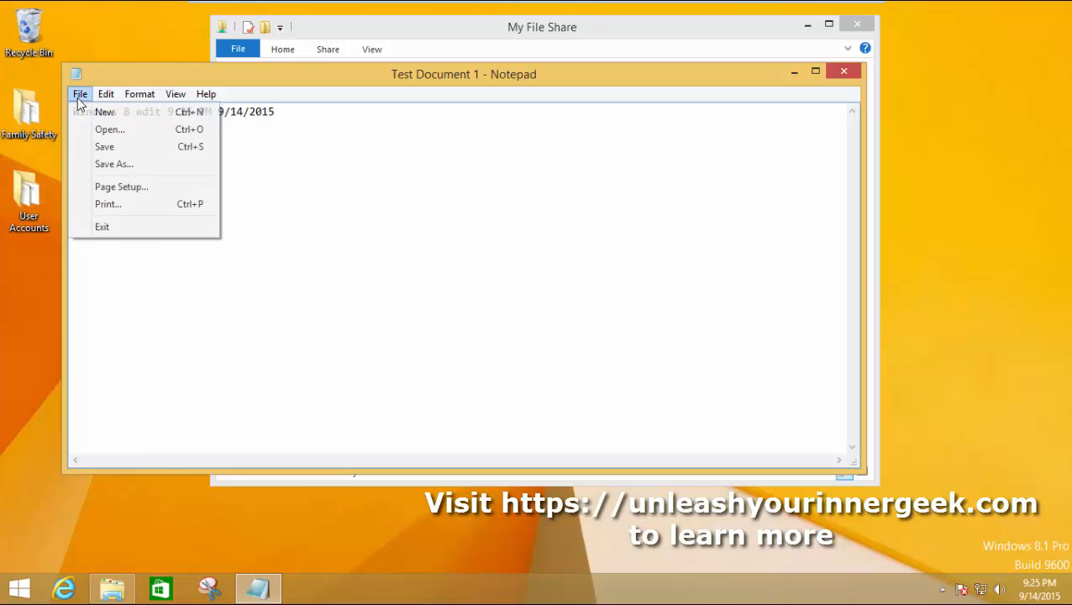
{"action": "left_click", "coordinate": [84, 148]}
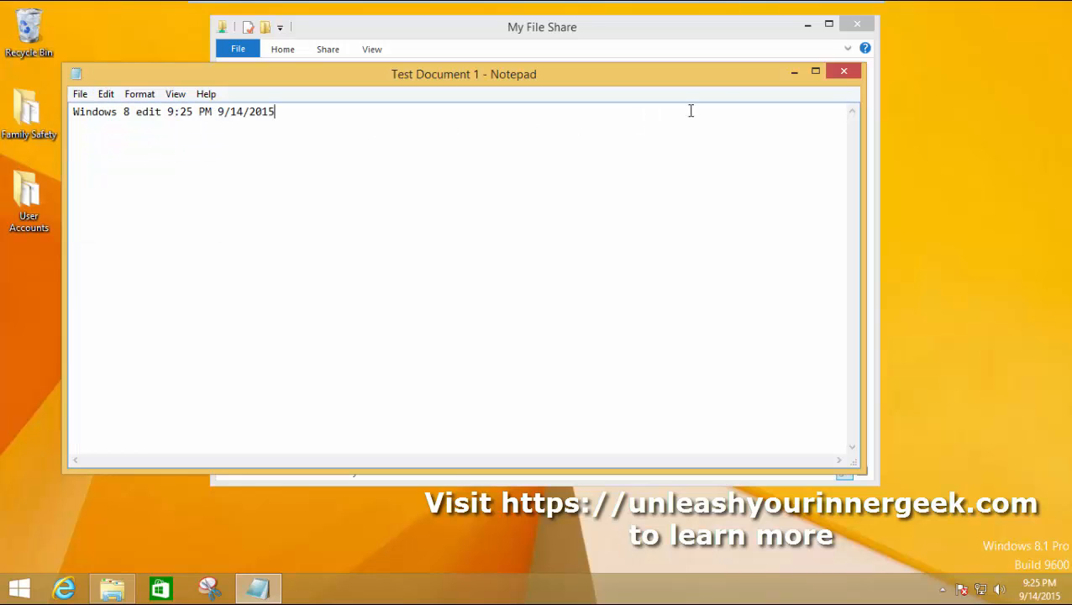
{"action": "left_click", "coordinate": [843, 73]}
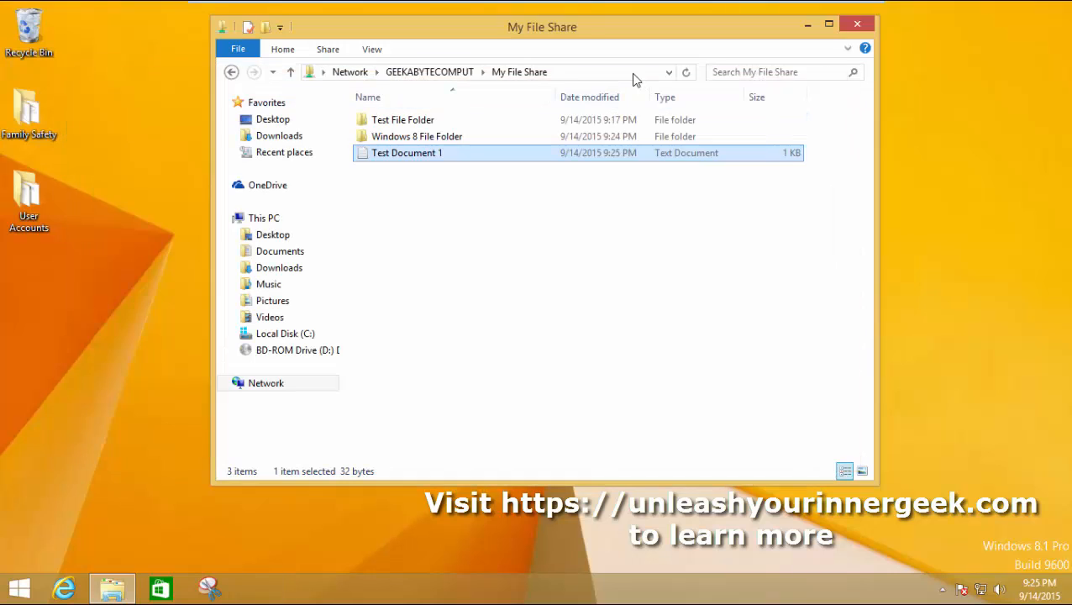
Step: Rename Test Document 2 in Test File Folder as Test Document Windows 8 Edit and close the folder window
{"action": "double_click", "coordinate": [403, 120]}
{"action": "right_click", "coordinate": [417, 123]}
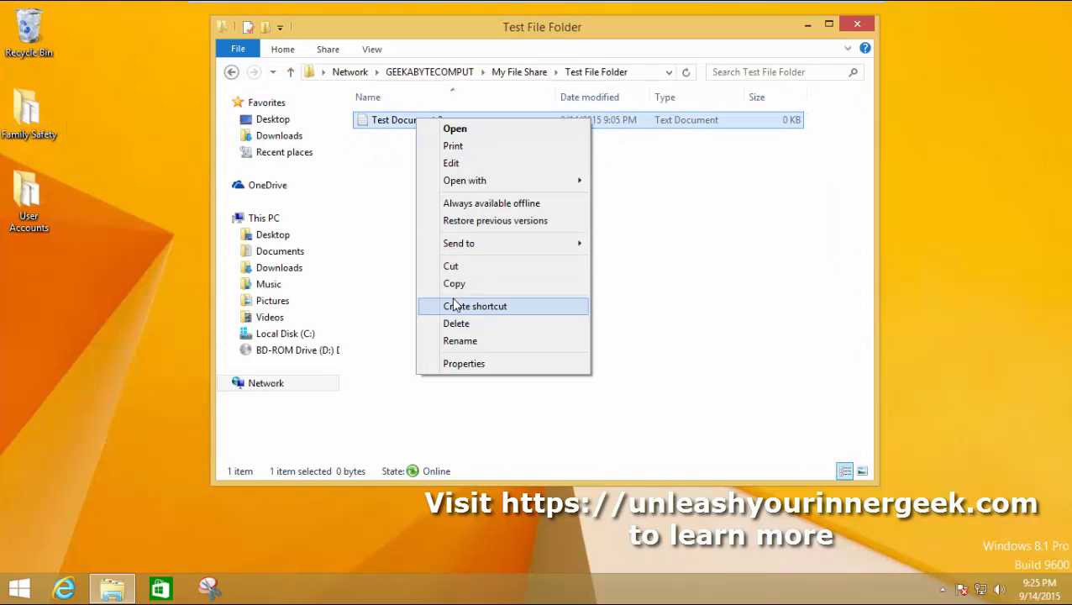
{"action": "left_click", "coordinate": [460, 341]}
{"action": "left_click", "coordinate": [461, 119]}
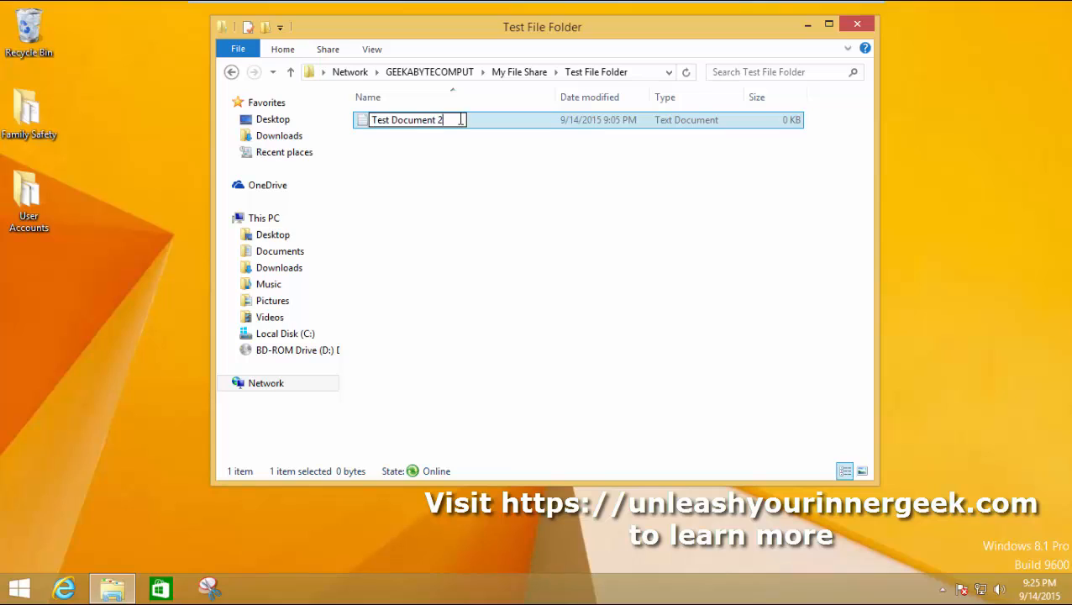
{"action": "key", "text": "BackSpace"}
{"action": "type", "text": "Window"}
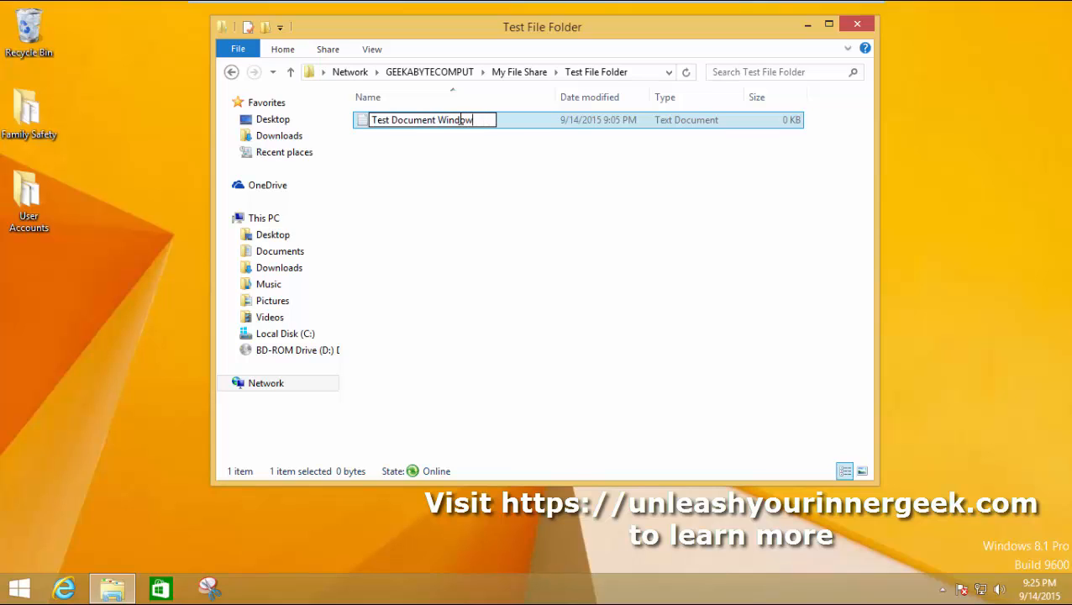
{"action": "type", "text": "s 8 Edit"}
{"action": "key", "text": "Return"}
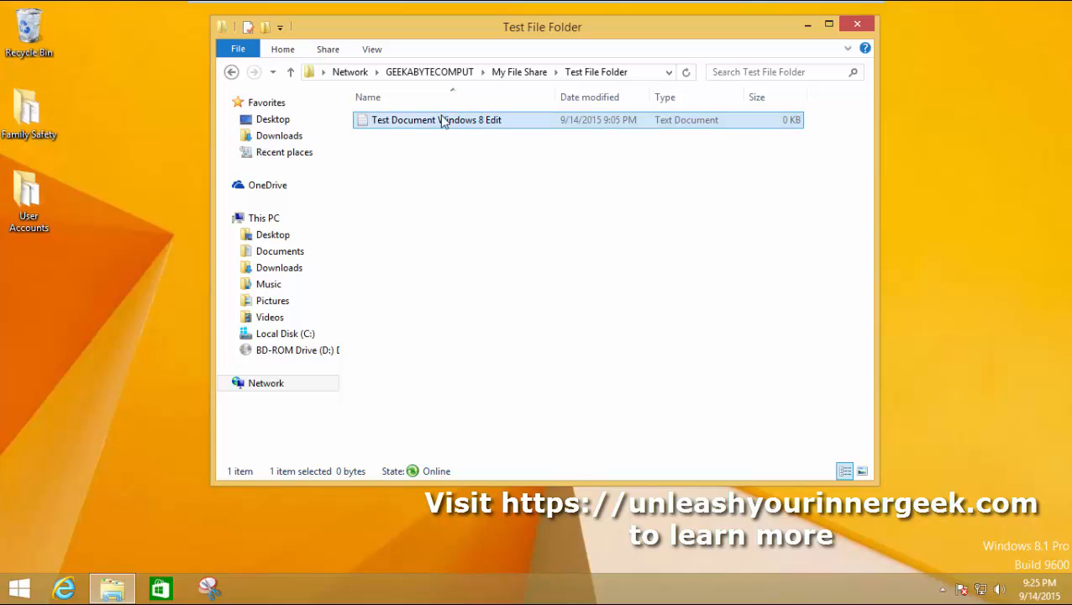
{"action": "left_click", "coordinate": [435, 200]}
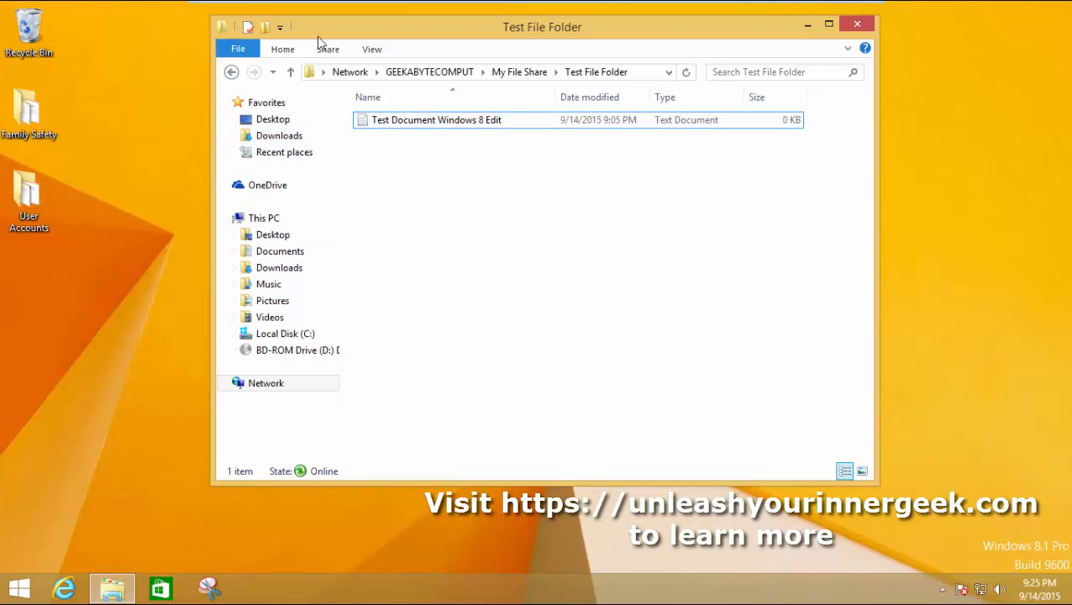
{"action": "left_click", "coordinate": [857, 23]}
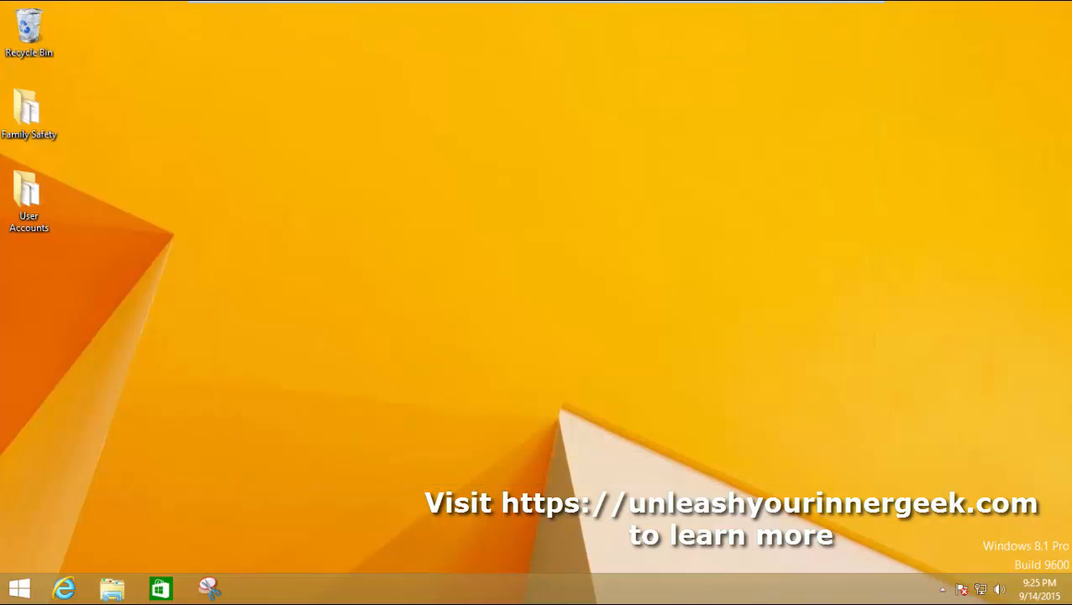
Step: Reopen the My File Share folder on GEEKABYTECOMPUT through the network in a new File Explorer window
{"action": "left_click", "coordinate": [112, 588]}
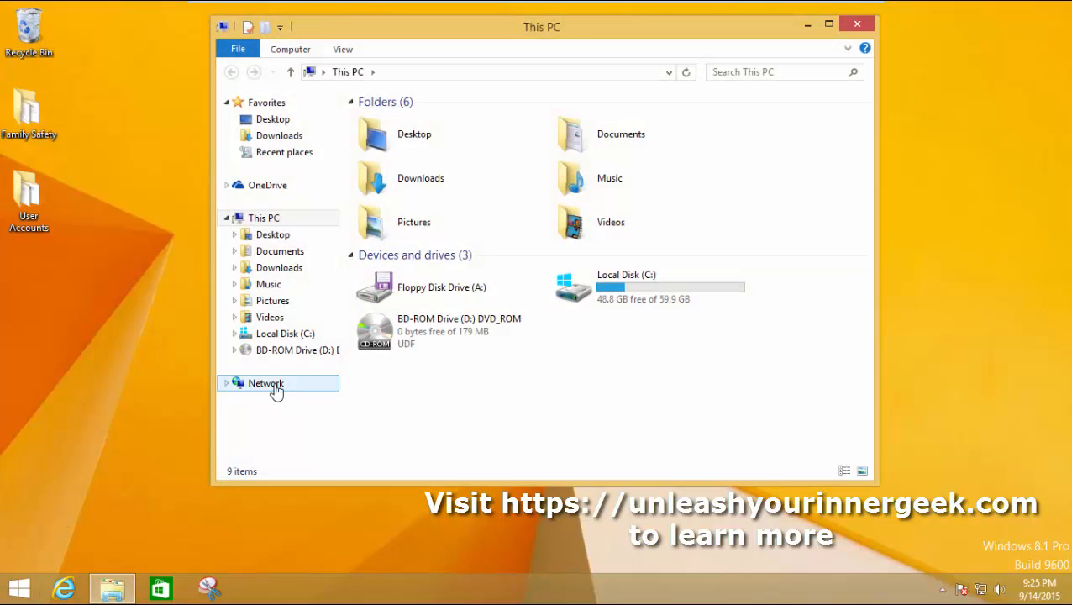
{"action": "left_click", "coordinate": [277, 388]}
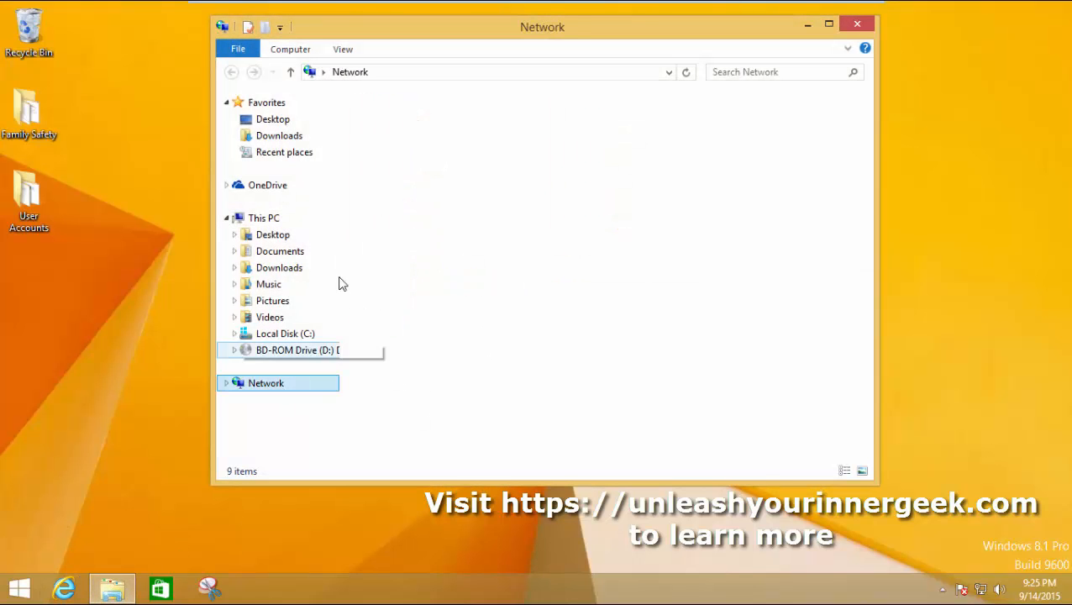
{"action": "double_click", "coordinate": [432, 139]}
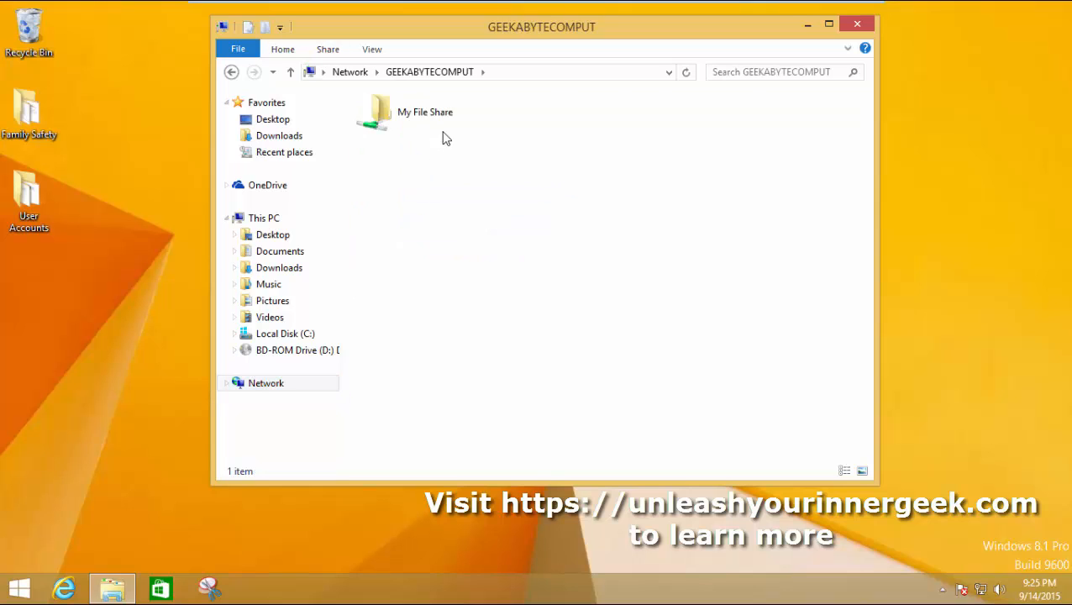
{"action": "double_click", "coordinate": [445, 128]}
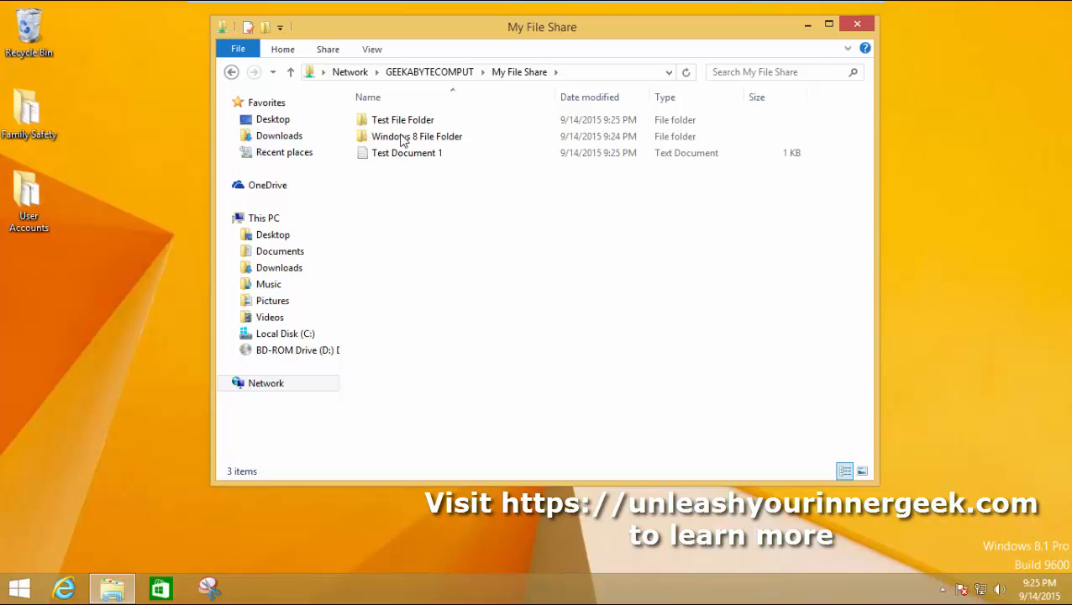
Step: Display the My File Share folder's full network path in its address, clear it and close the folder window
{"action": "left_click", "coordinate": [582, 72]}
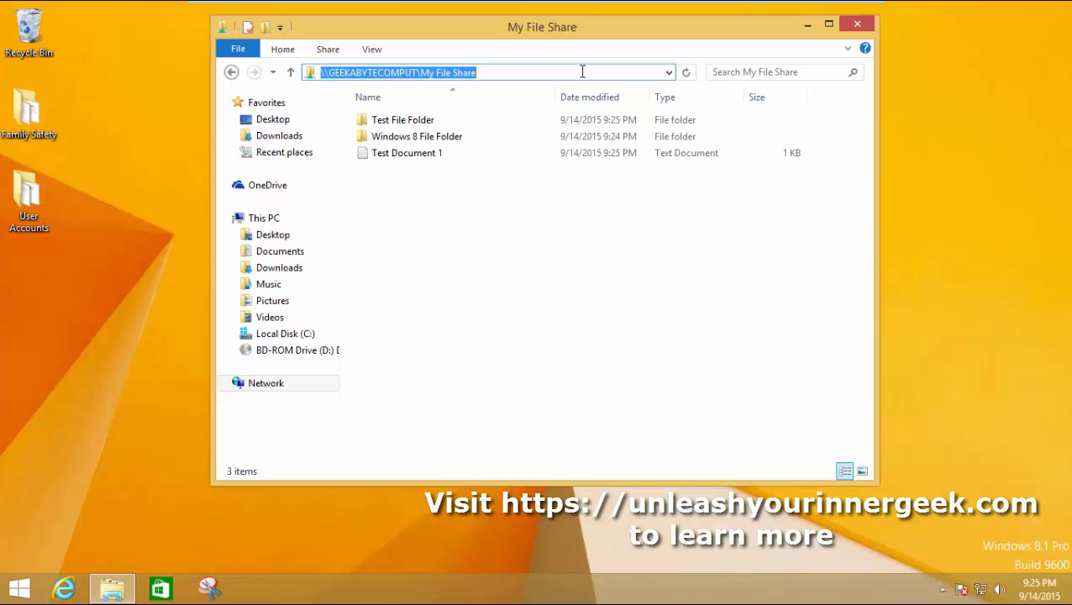
{"action": "key", "text": "BackSpace"}
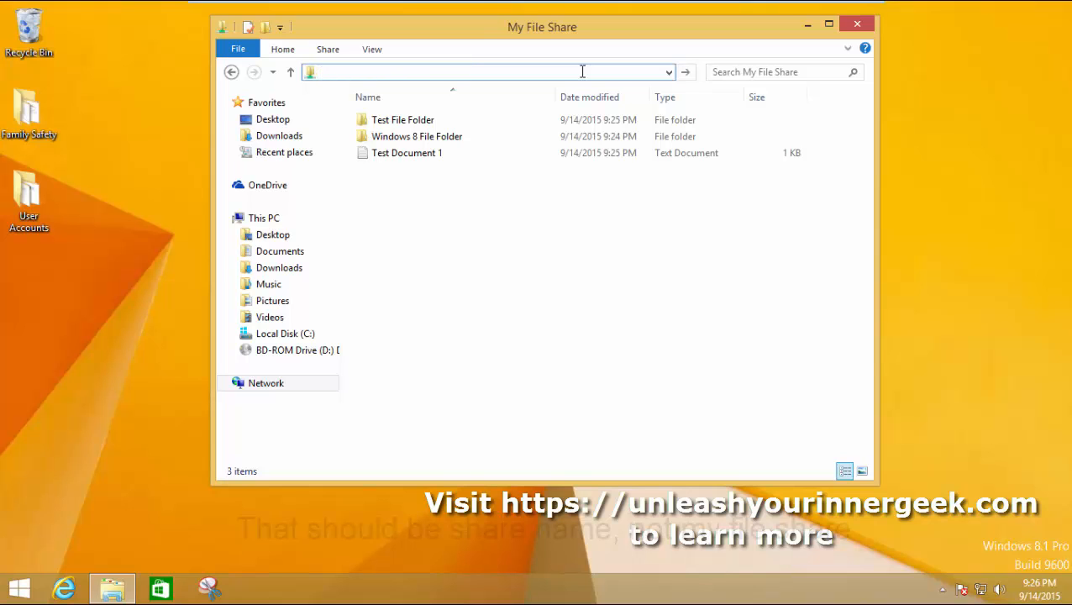
{"action": "left_click", "coordinate": [859, 26]}
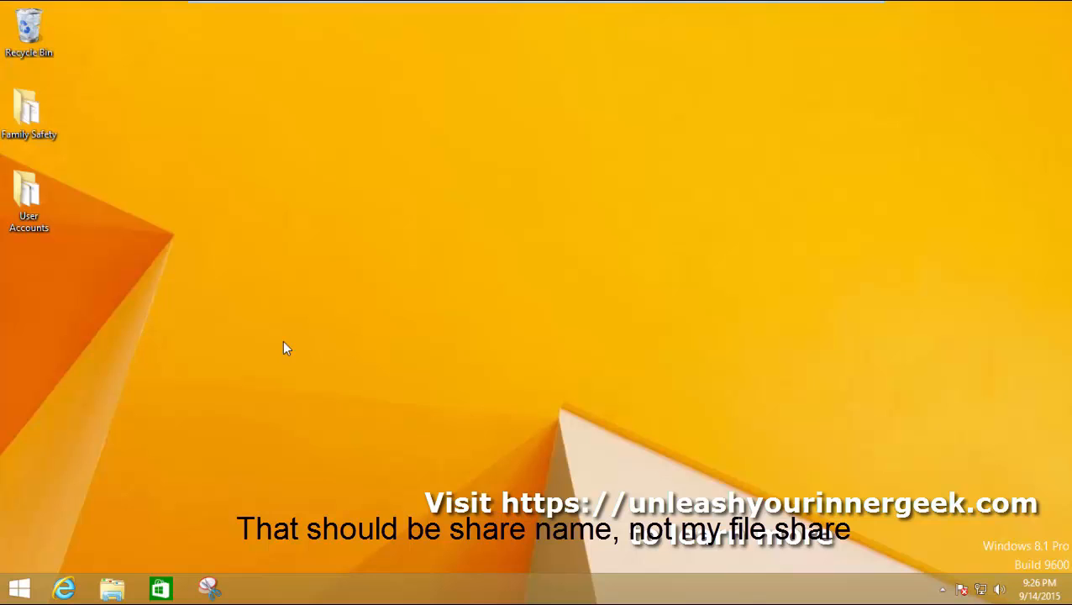
Step: Open the shared folder by its network path \\GEEKABYTECOMPUT\My File Share from a new File Explorer window
{"action": "left_click", "coordinate": [111, 589]}
{"action": "left_click", "coordinate": [403, 73]}
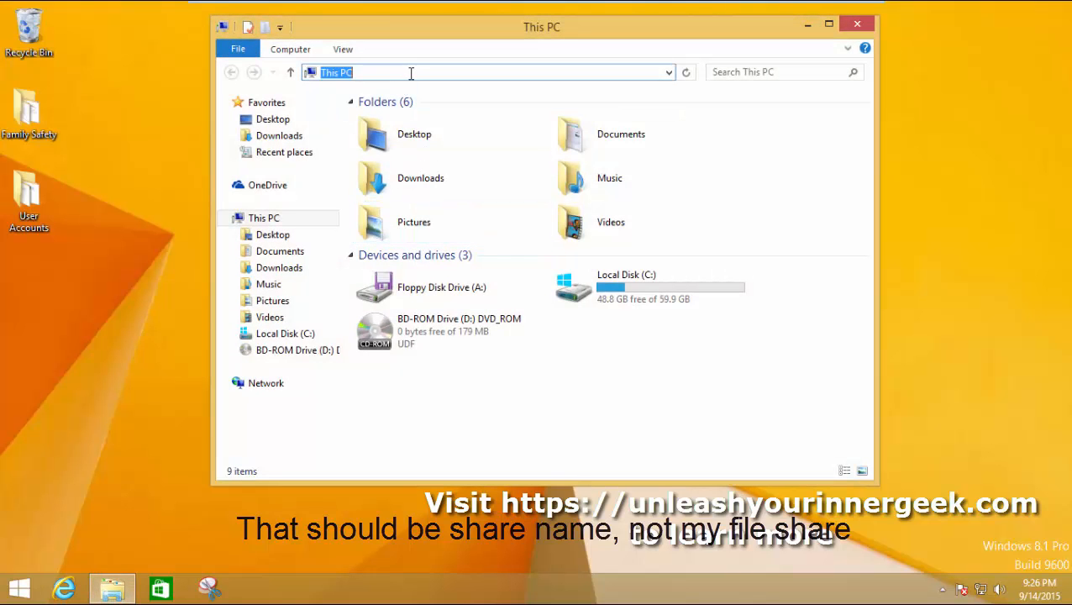
{"action": "type", "text": "\\\\"}
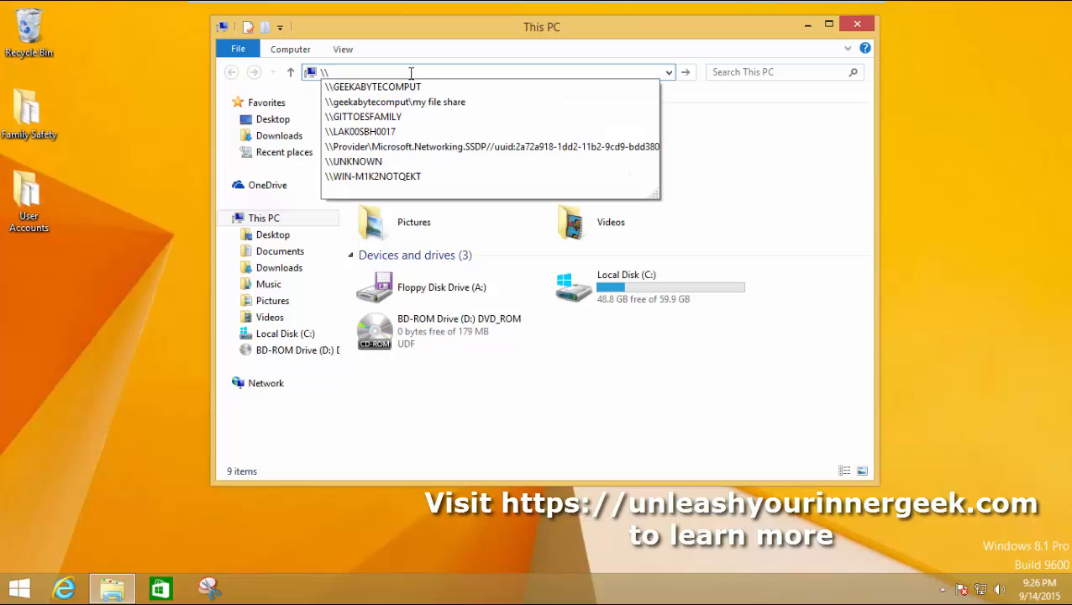
{"action": "type", "text": "GEEKA"}
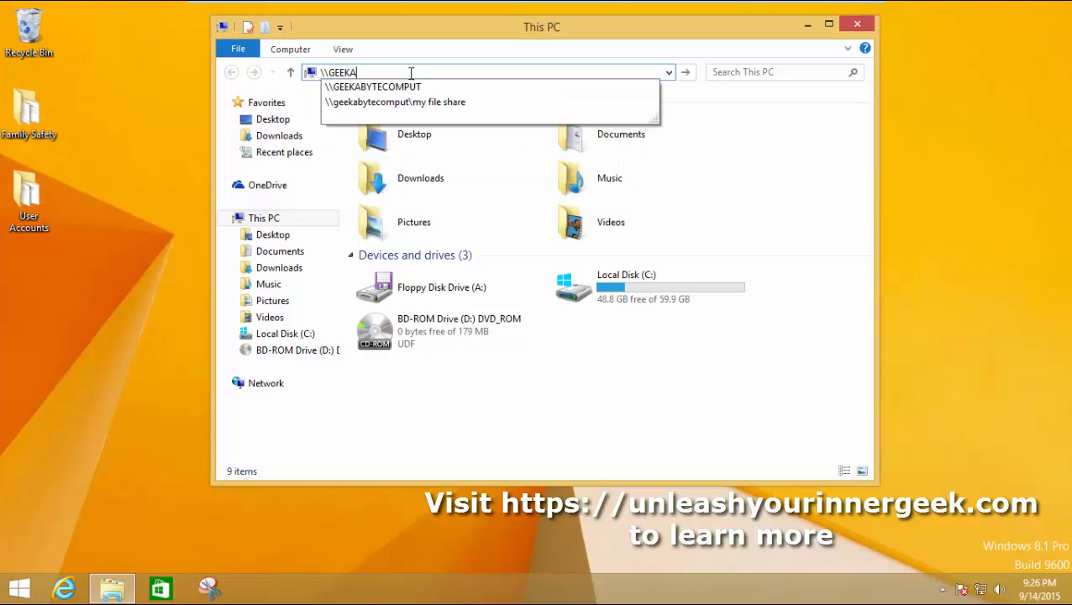
{"action": "type", "text": "BYTECOMPUT\\"}
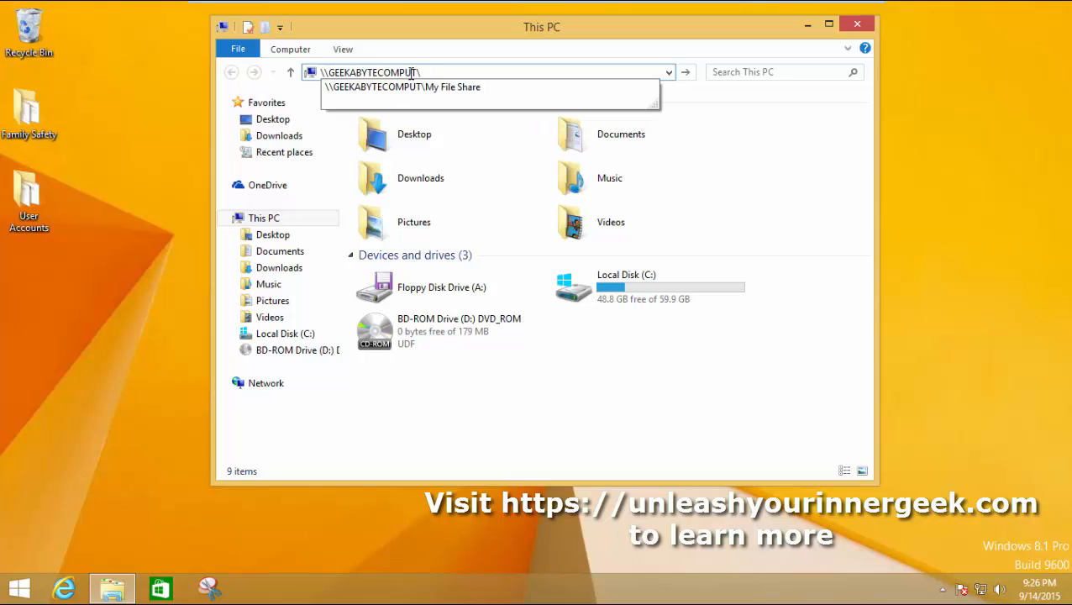
{"action": "type", "text": "My File Share"}
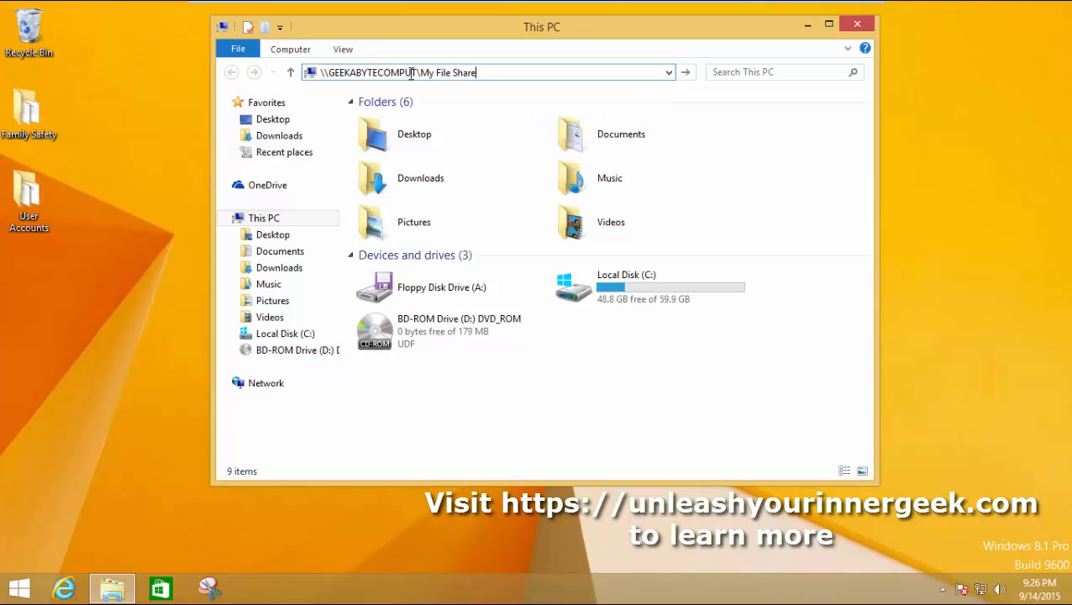
{"action": "key", "text": "Return"}
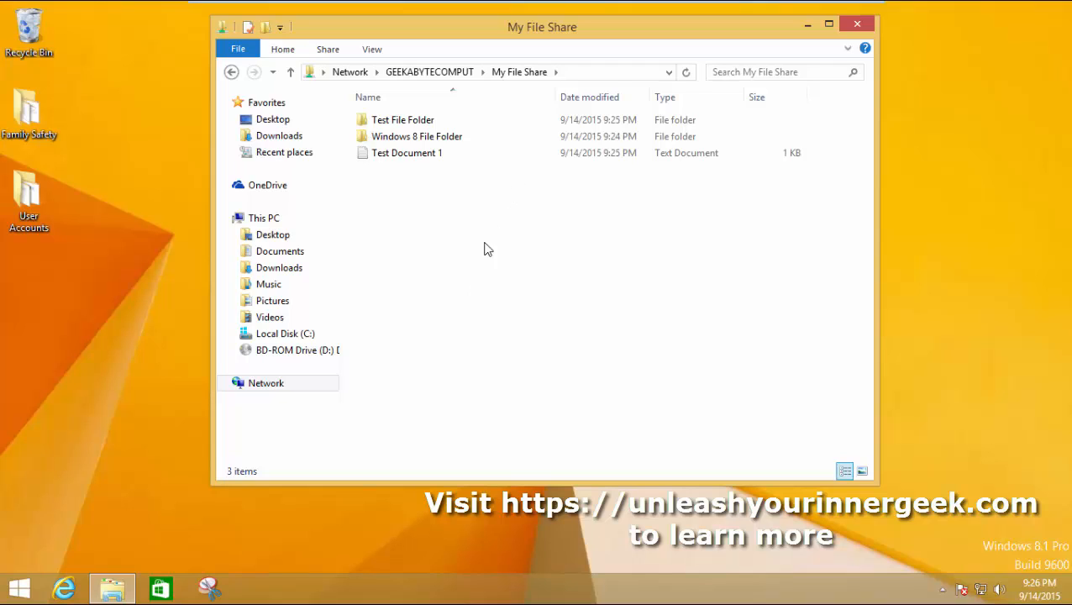
Step: Map \\GEEKABYTECOMPUT\My File Share as network drive Z: with reconnection at sign-in, and return to the This PC window
{"action": "left_click", "coordinate": [274, 220]}
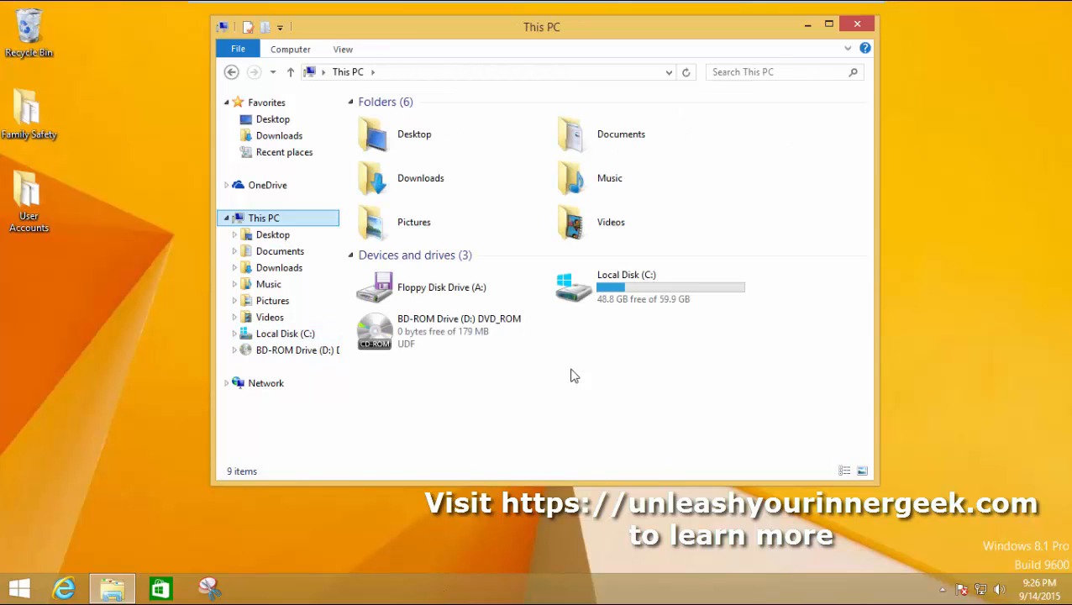
{"action": "left_click", "coordinate": [290, 50]}
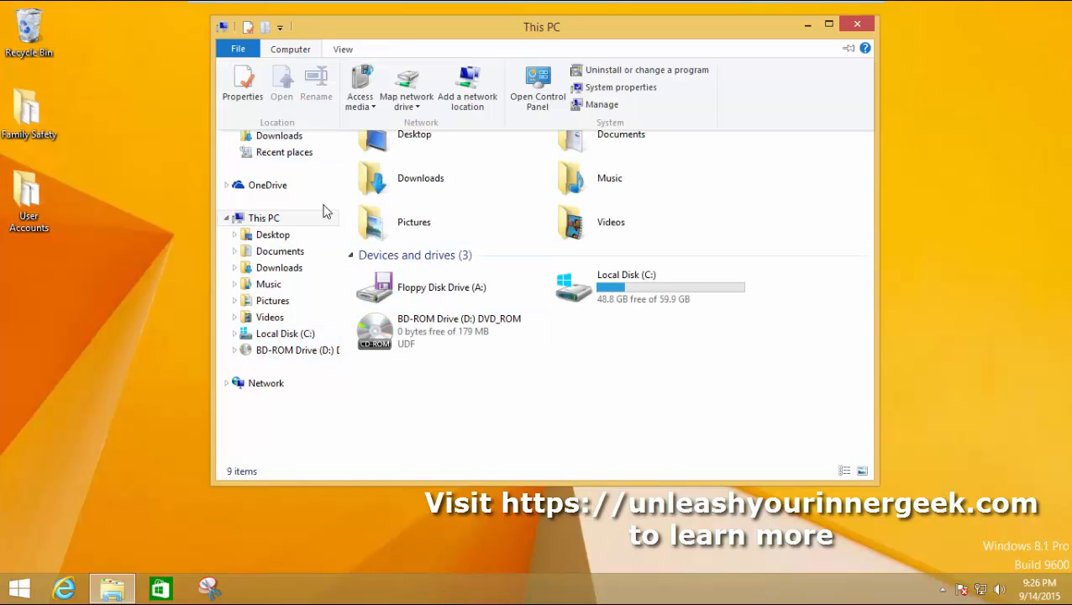
{"action": "left_click", "coordinate": [406, 94]}
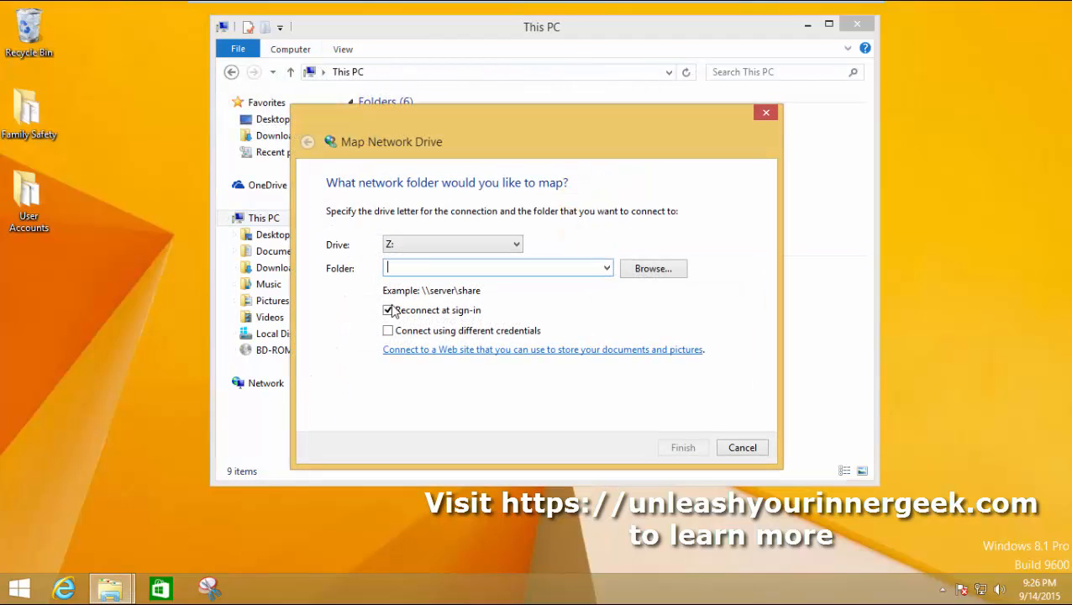
{"action": "left_click", "coordinate": [407, 244]}
{"action": "left_click", "coordinate": [407, 245]}
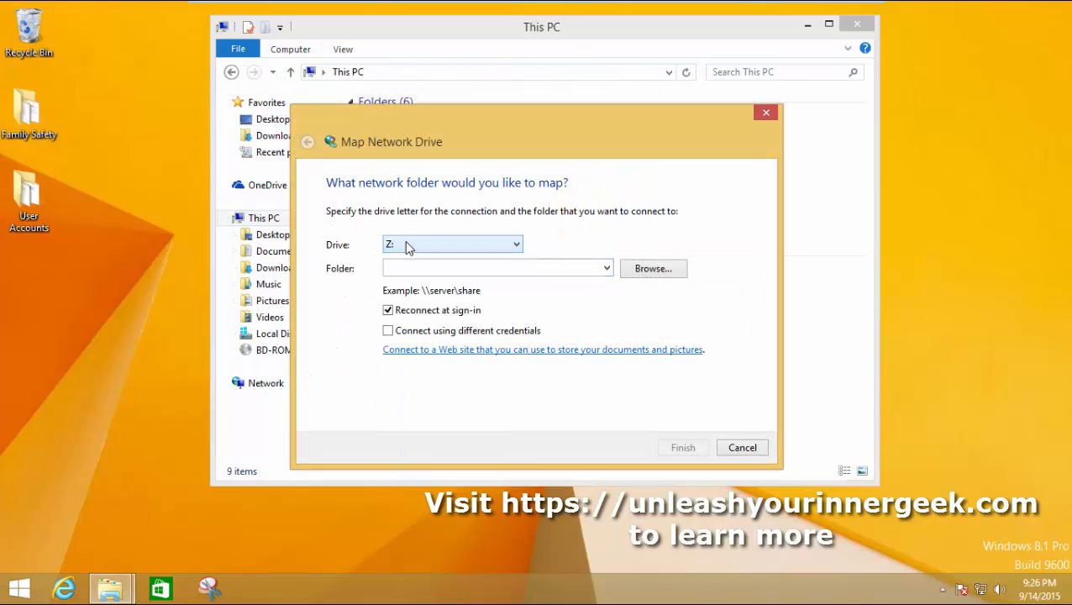
{"action": "left_click", "coordinate": [412, 262]}
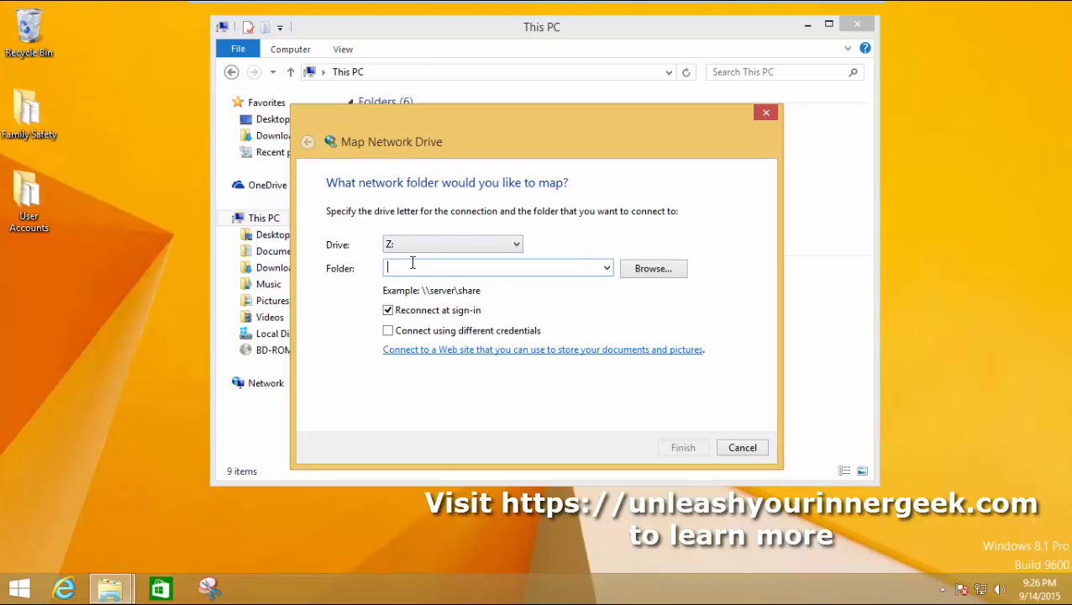
{"action": "type", "text": "\\\\GEEKABYTE"}
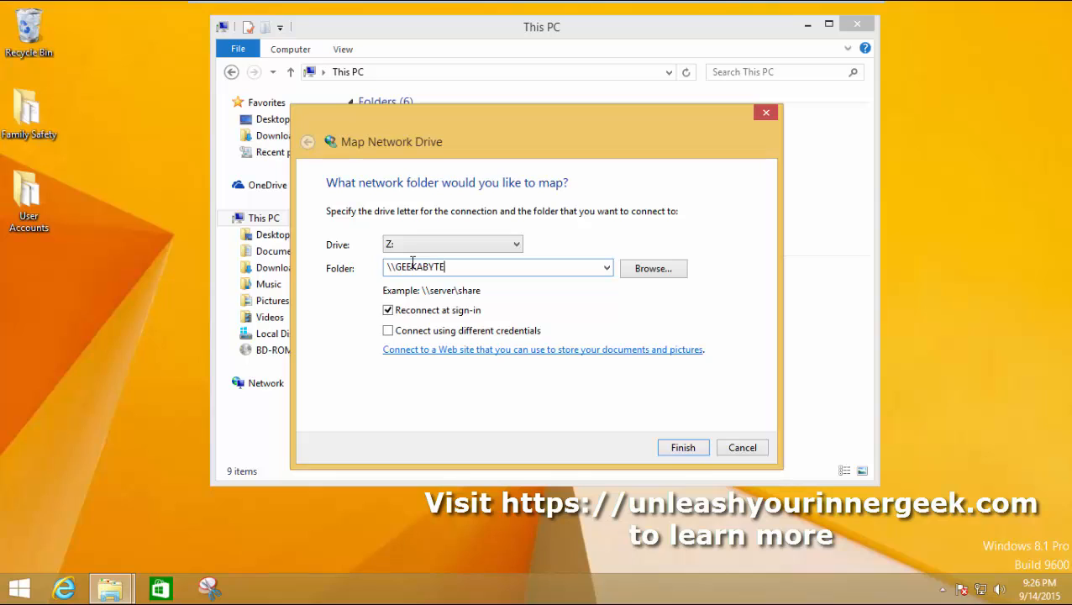
{"action": "type", "text": "COMPUT\\My File Shar"}
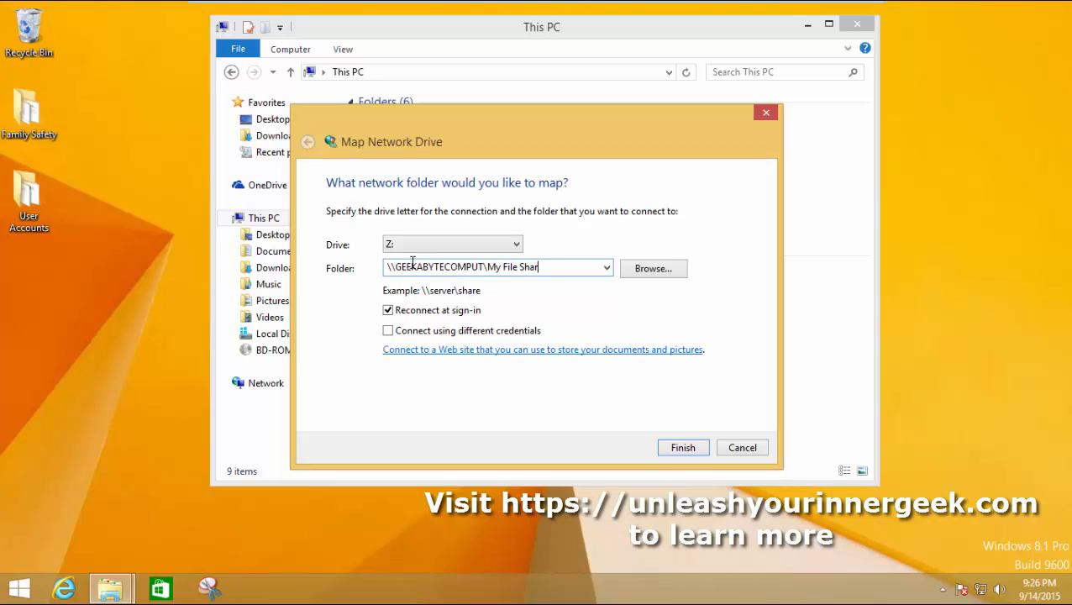
{"action": "type", "text": "e"}
{"action": "left_click", "coordinate": [676, 449]}
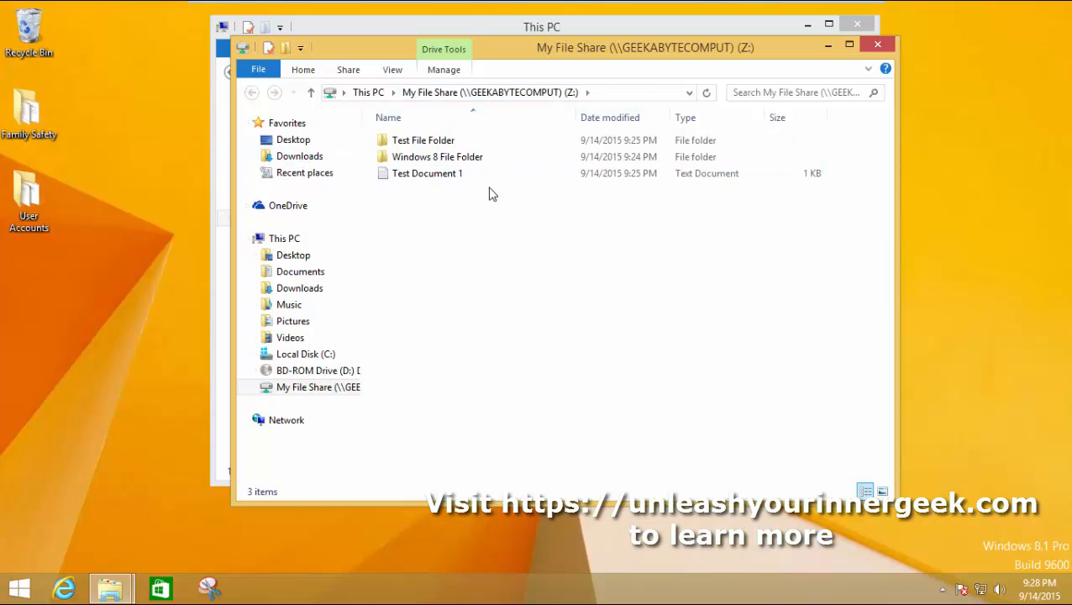
{"action": "left_click", "coordinate": [505, 160]}
{"action": "key", "text": "alt+Tab"}
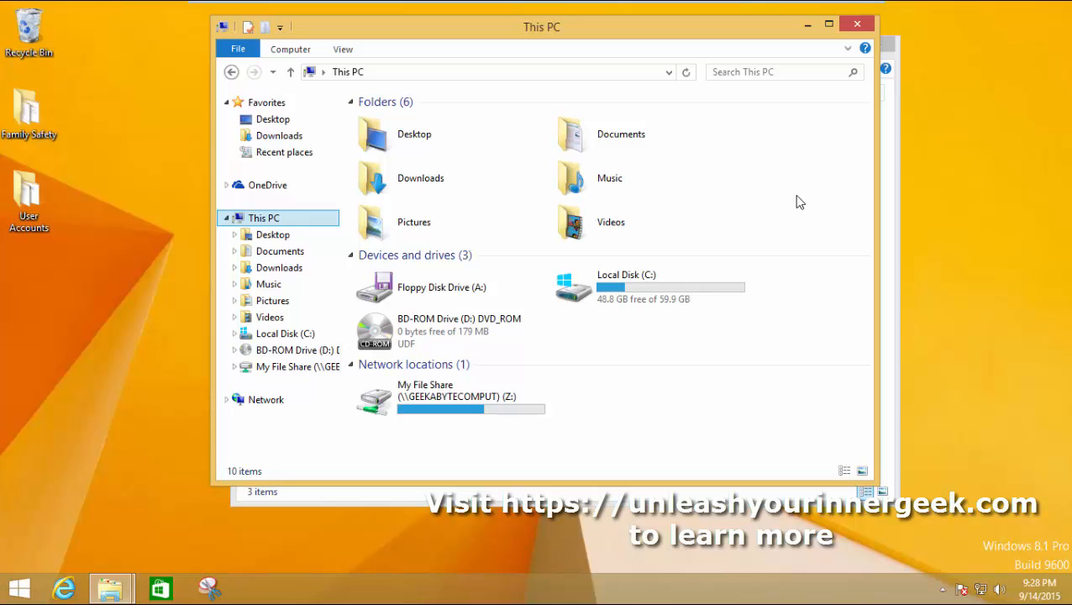